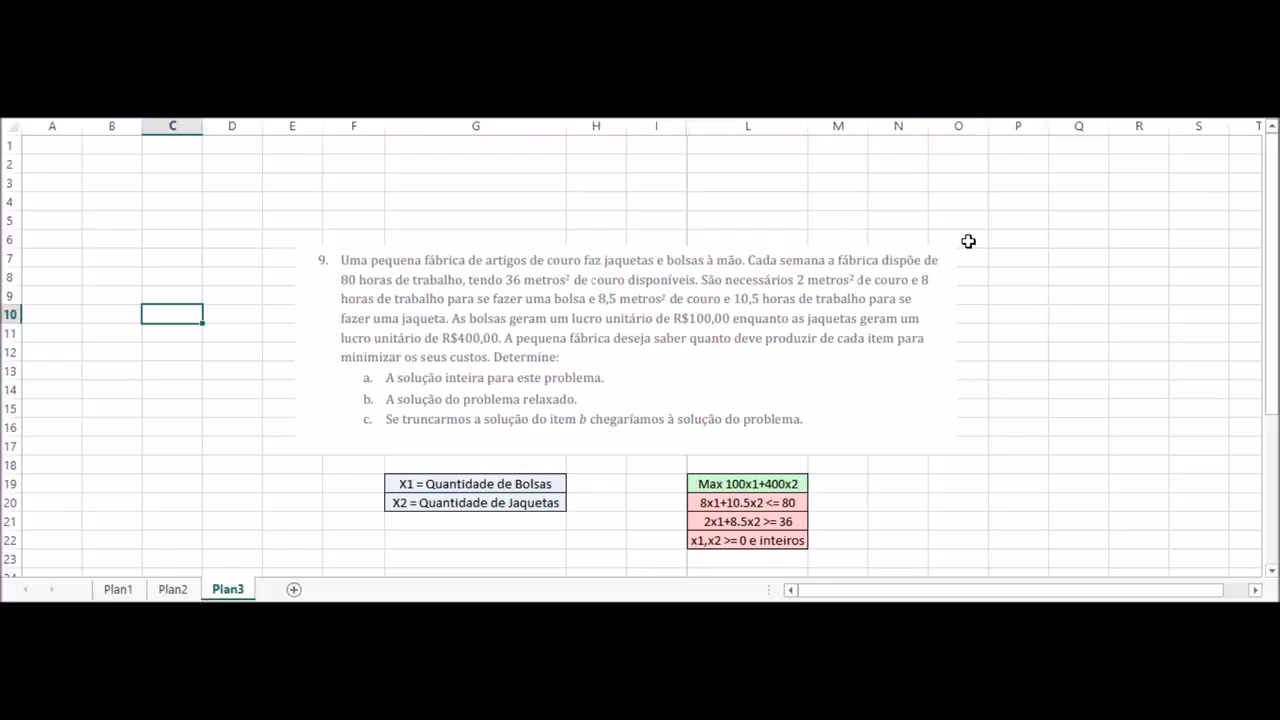
# Review the leather factory problem statement, the x1 and x2 definitions, and the formulated objective and constraints on Plan3.
pyautogui.click(475, 145)
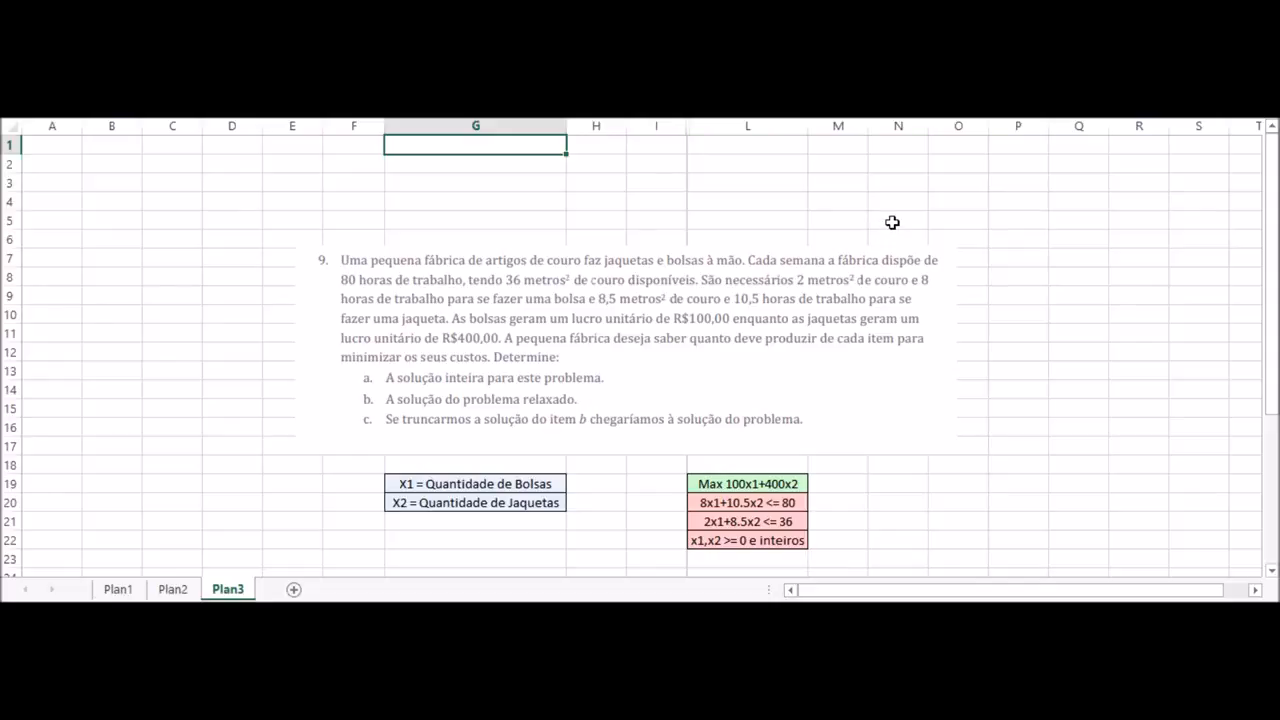
pyautogui.scroll(-5, 814, 244)
pyautogui.click(775, 222)
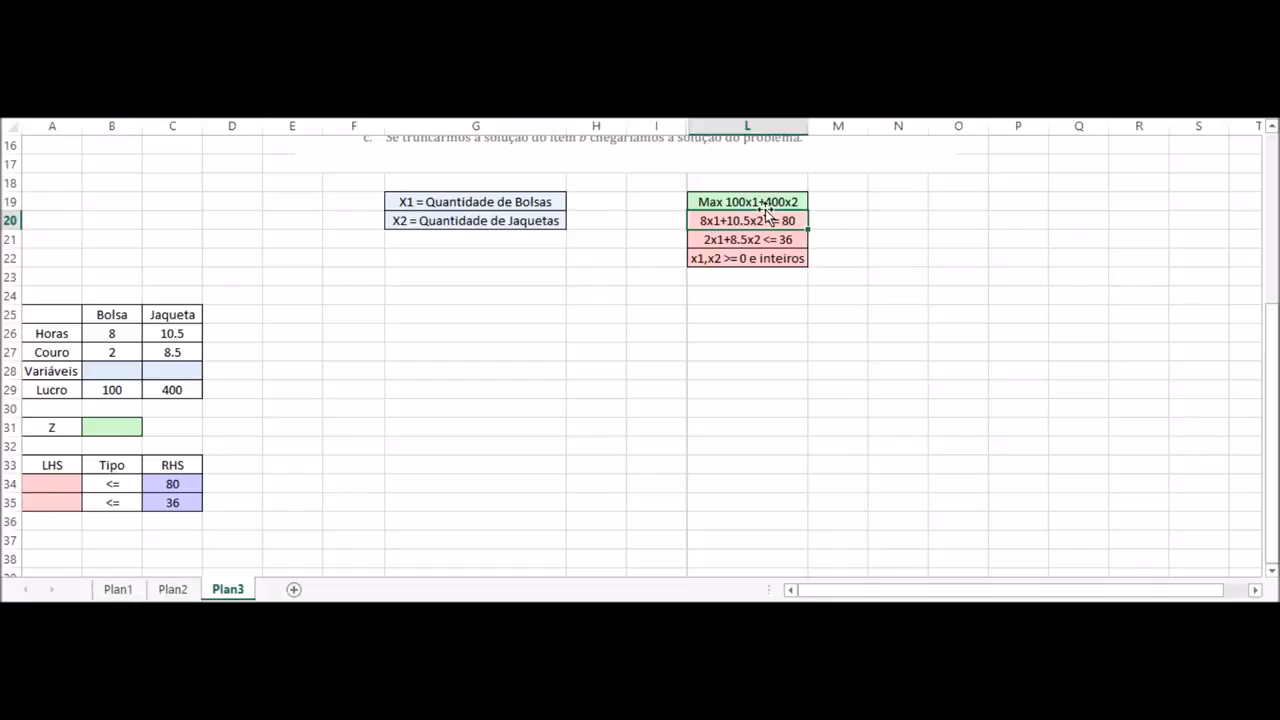
pyautogui.click(722, 239)
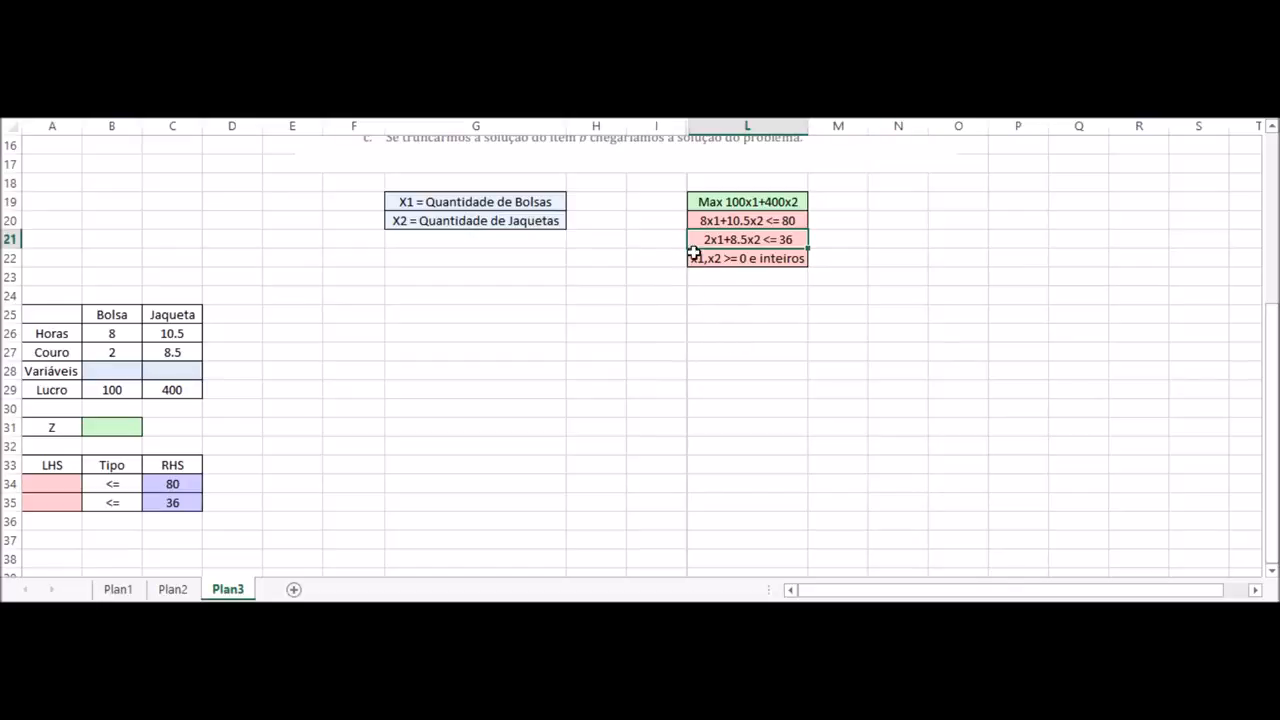
pyautogui.click(775, 257)
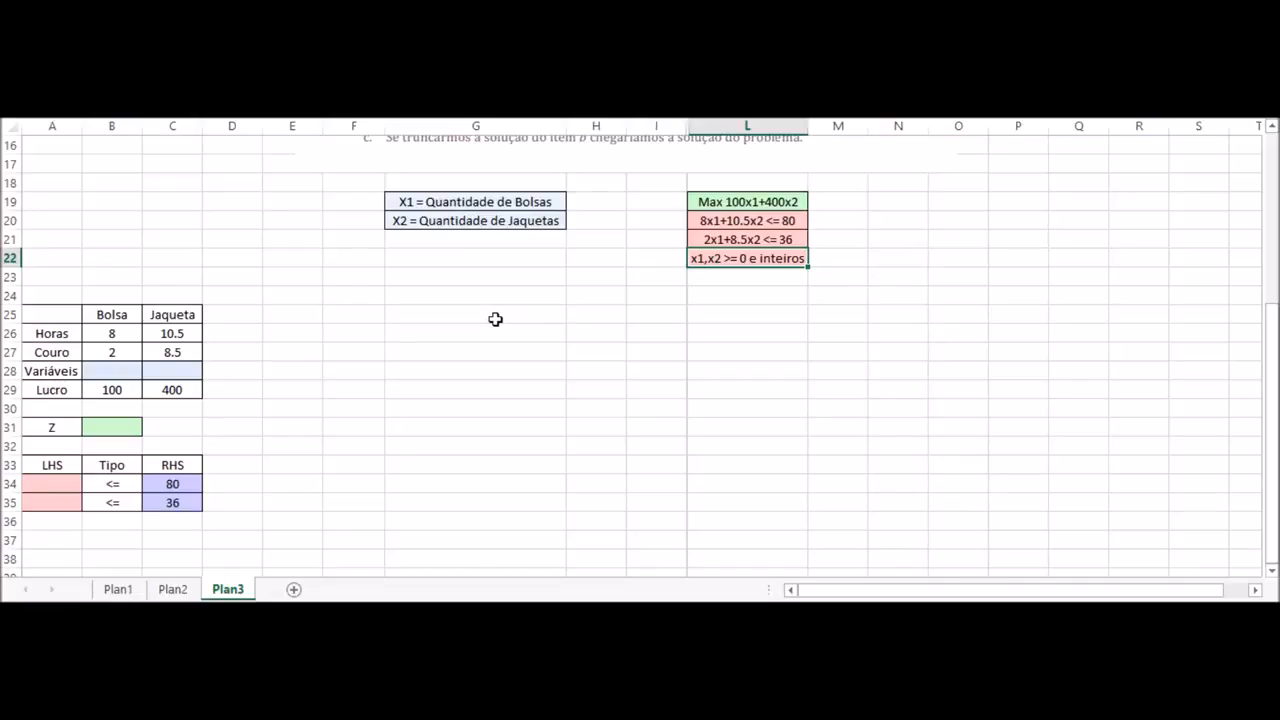
pyautogui.scroll(-1, 495, 319)
pyautogui.scroll(1, 495, 319)
pyautogui.click(452, 203)
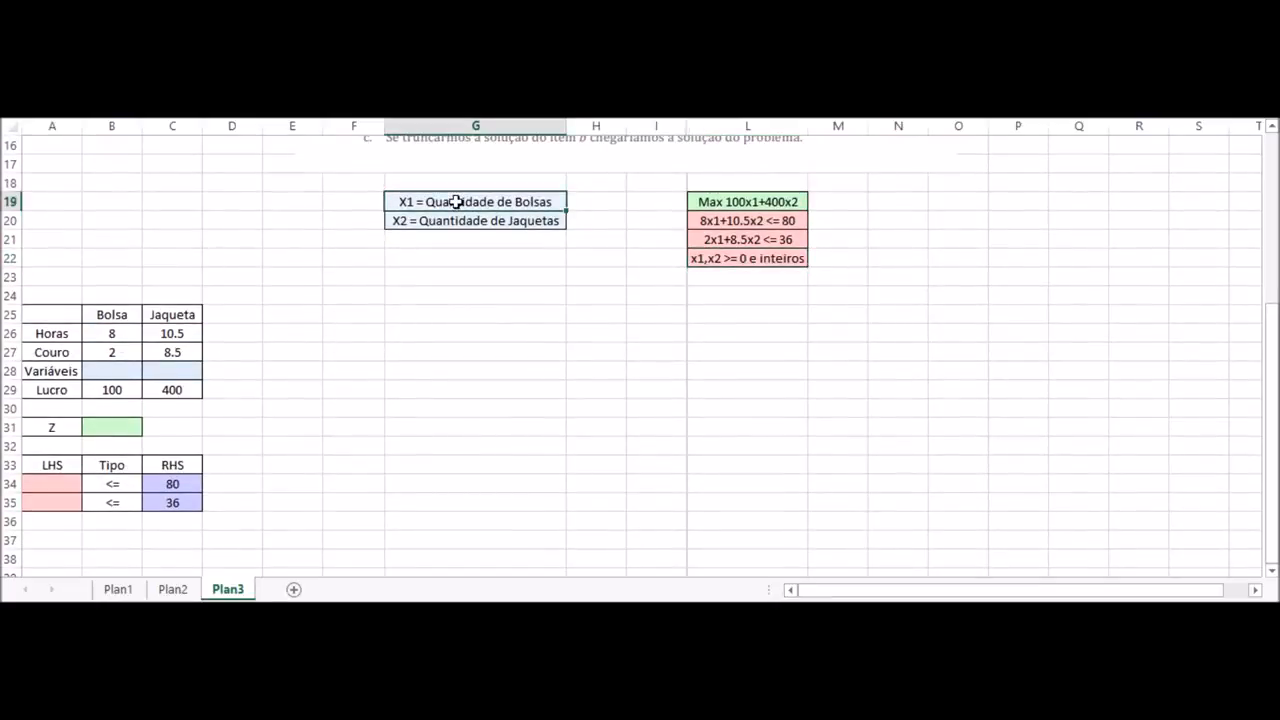
# Examine how the Plan3 data table, Z cell and LHS/RHS constraint table correspond to the formulated model.
pyautogui.click(52, 390)
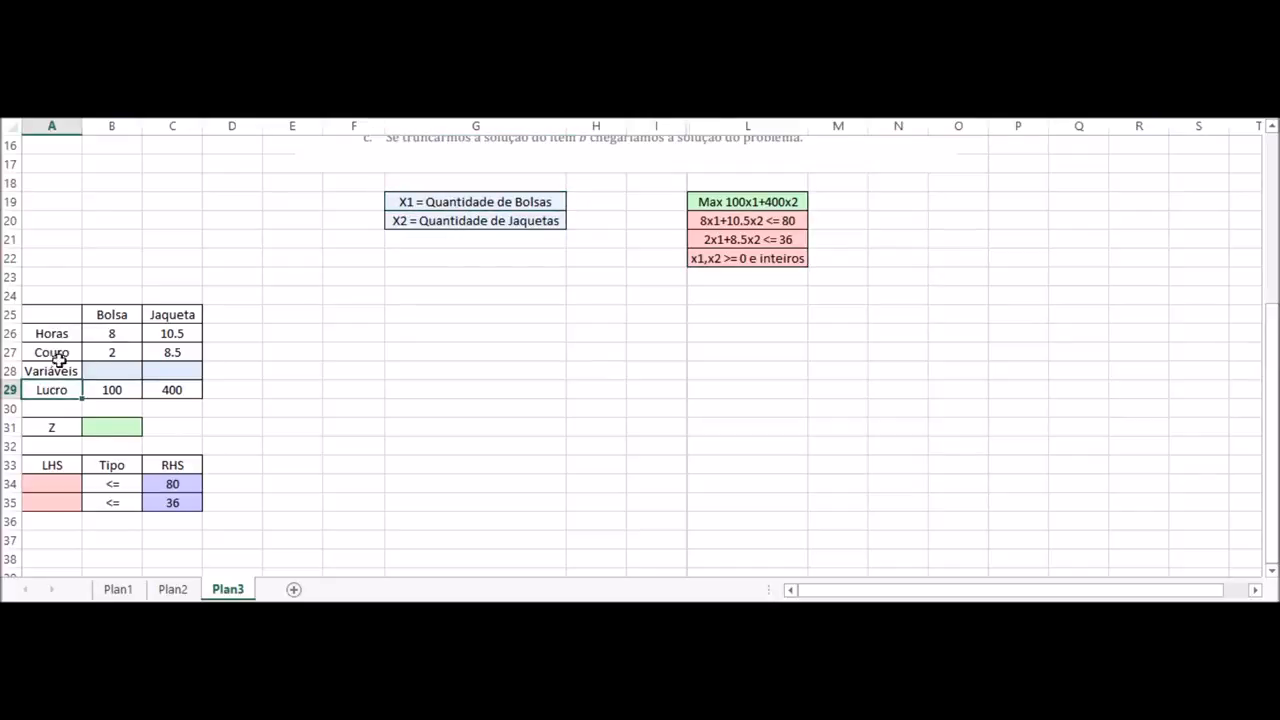
pyautogui.click(50, 338)
pyautogui.click(52, 352)
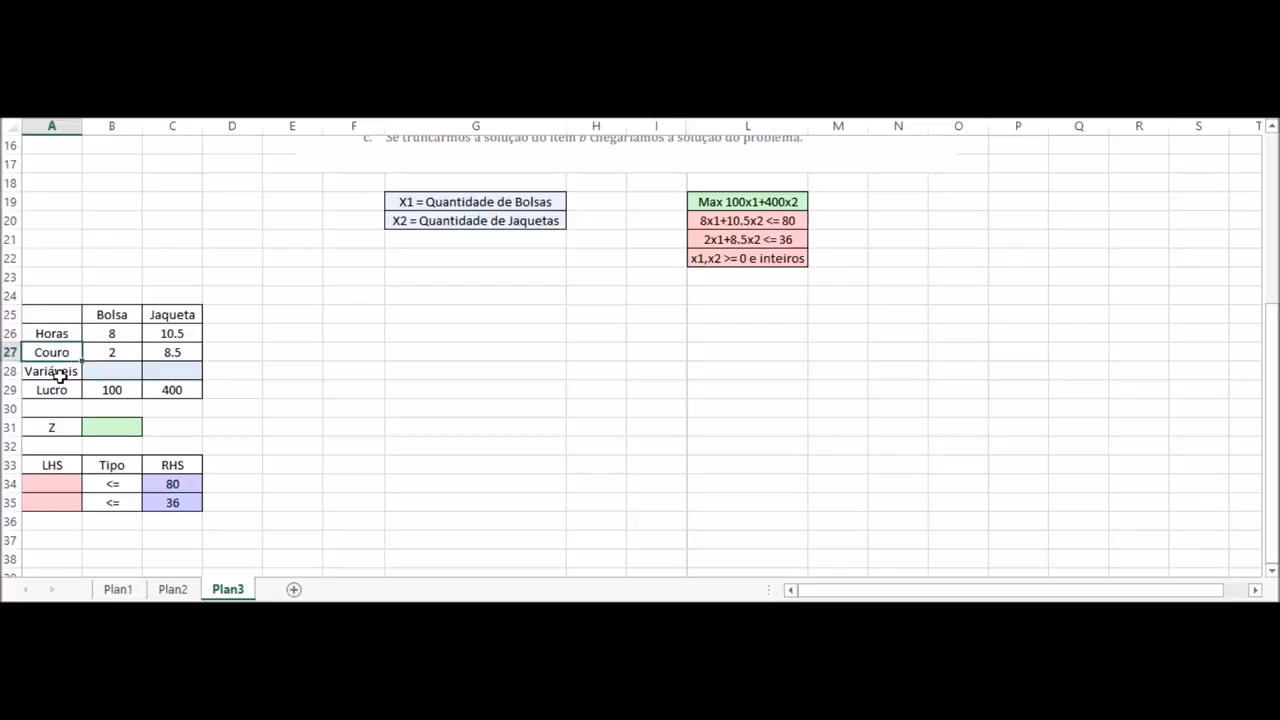
pyautogui.click(61, 374)
pyautogui.click(68, 391)
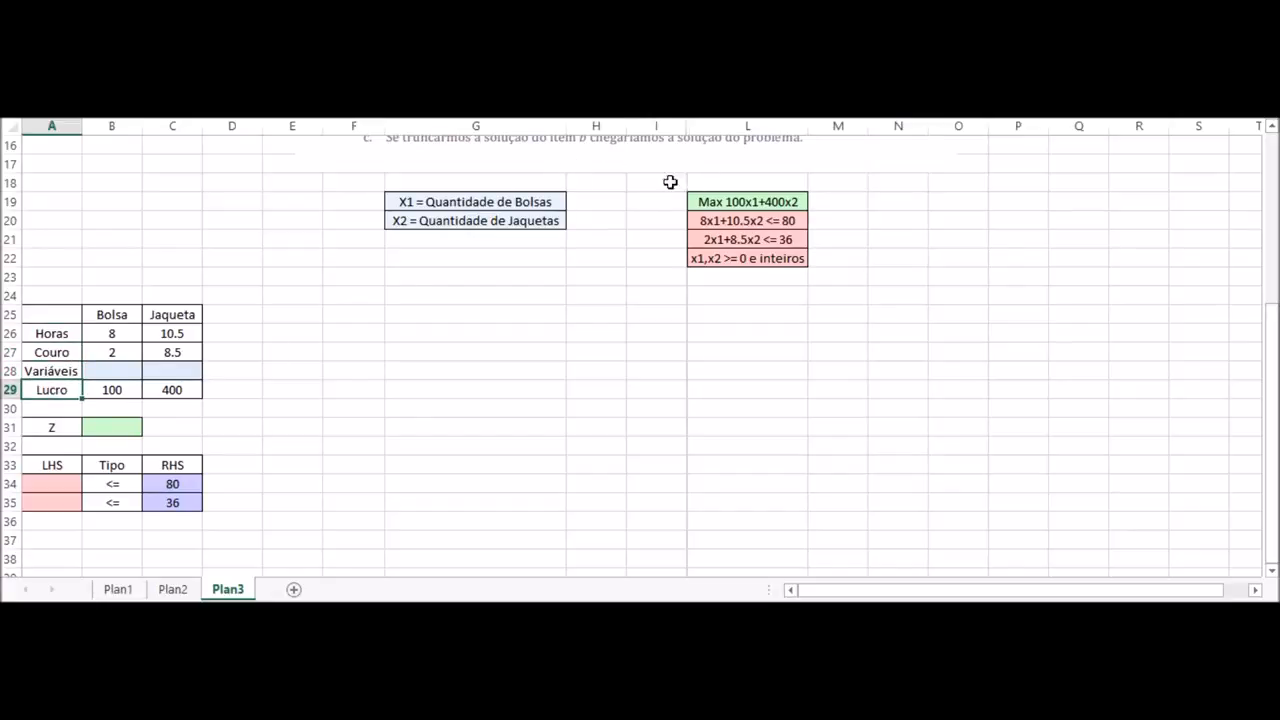
pyautogui.click(738, 224)
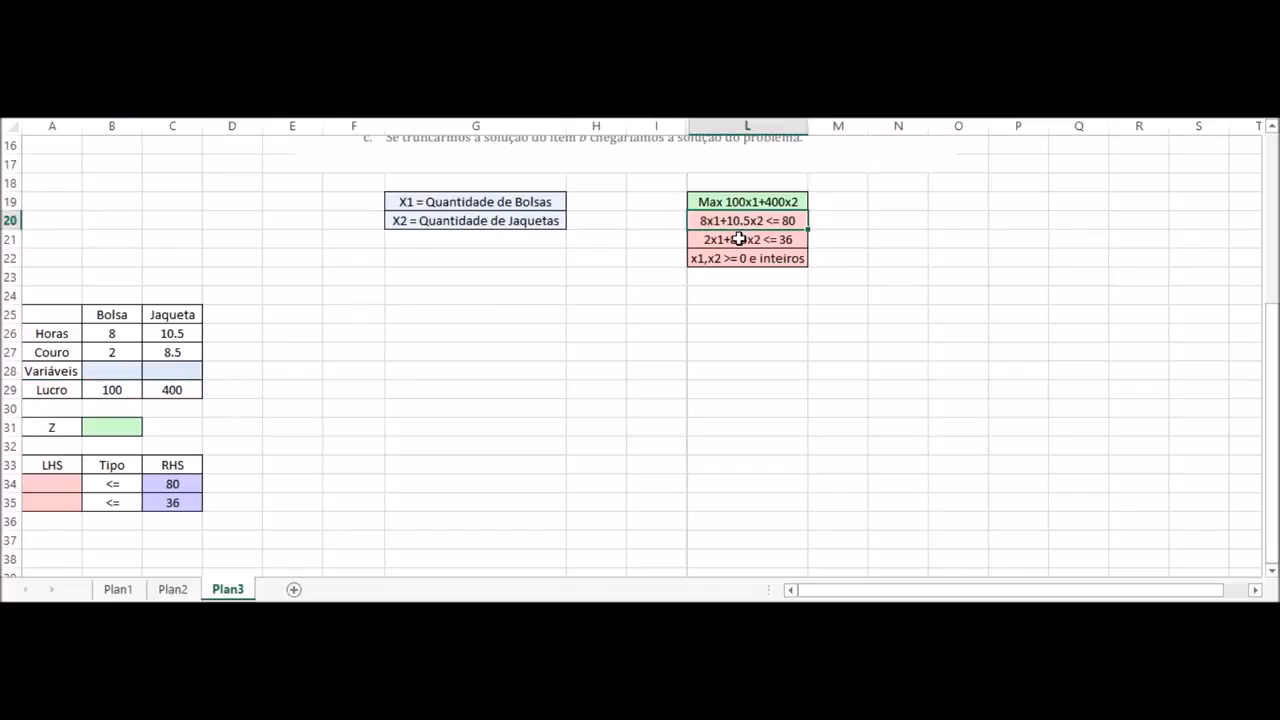
pyautogui.click(114, 370)
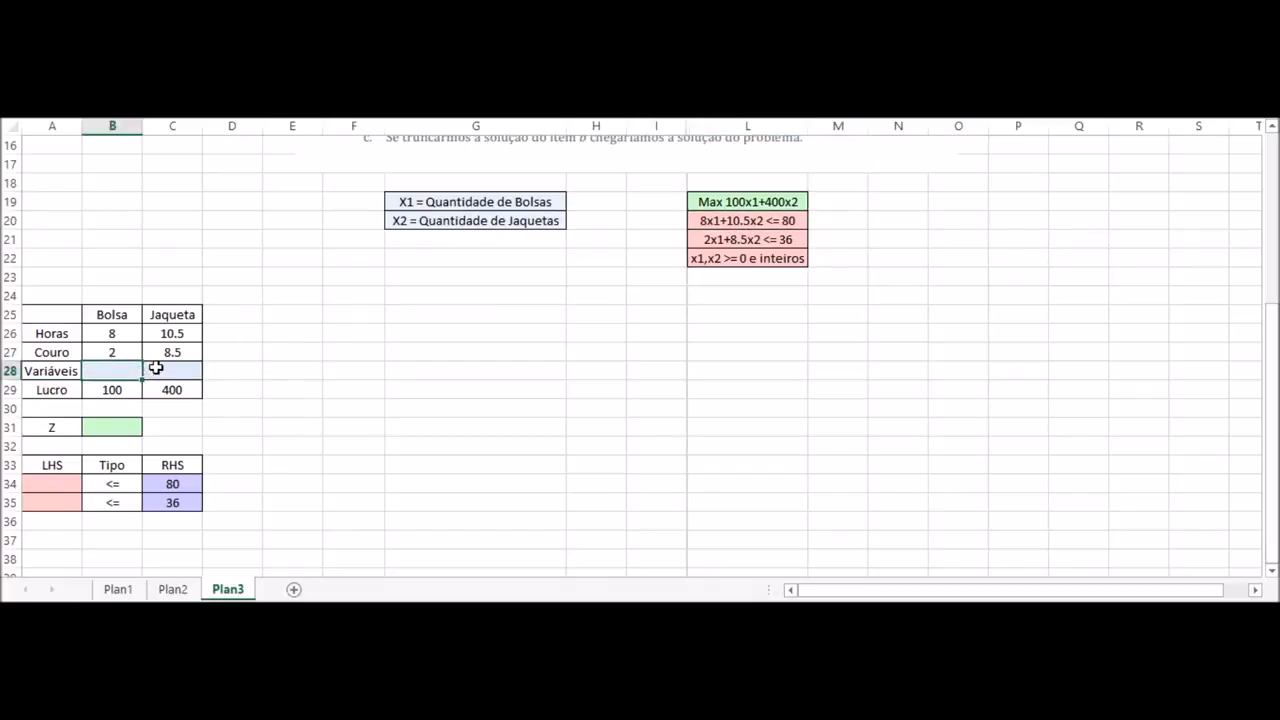
pyautogui.click(158, 368)
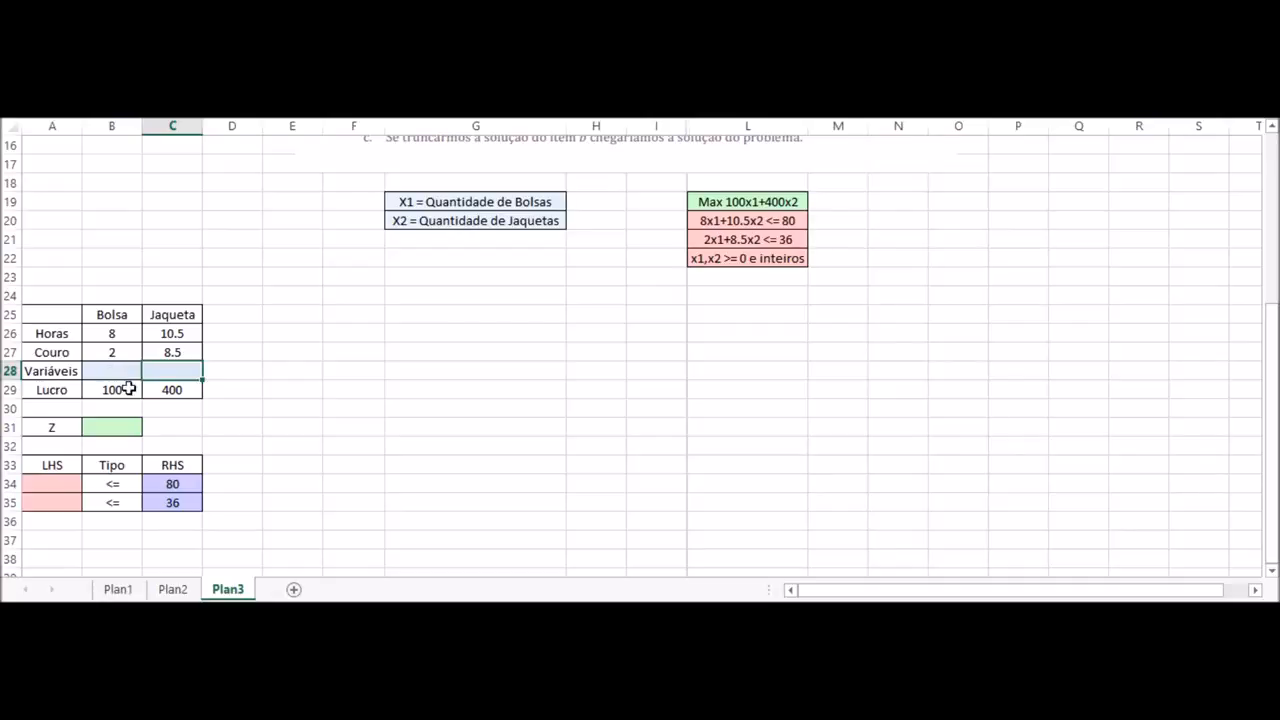
pyautogui.click(124, 389)
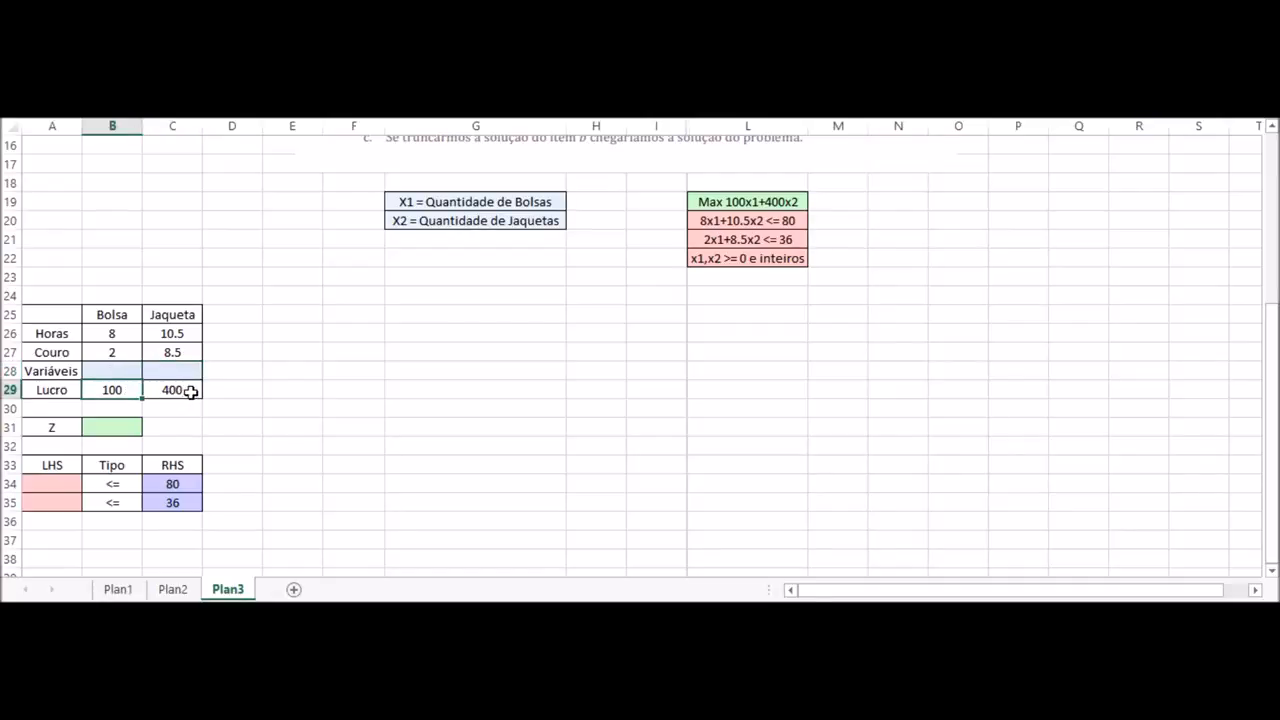
pyautogui.click(187, 391)
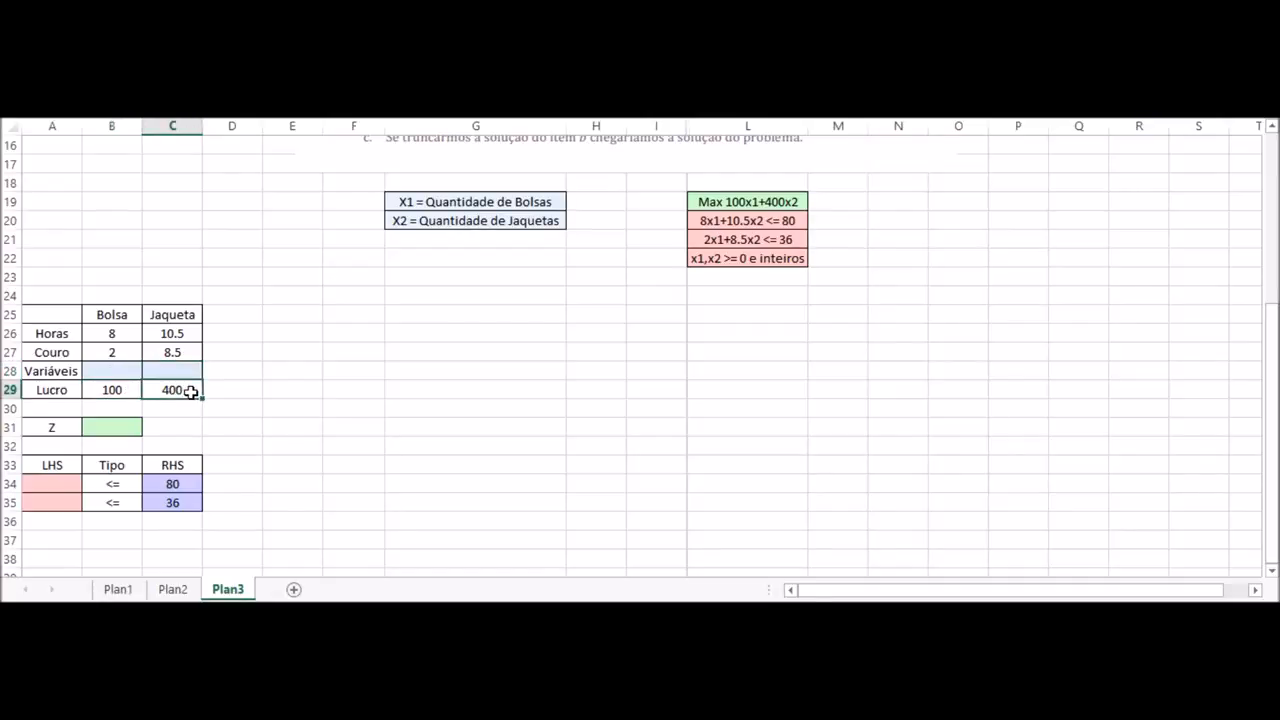
pyautogui.click(110, 425)
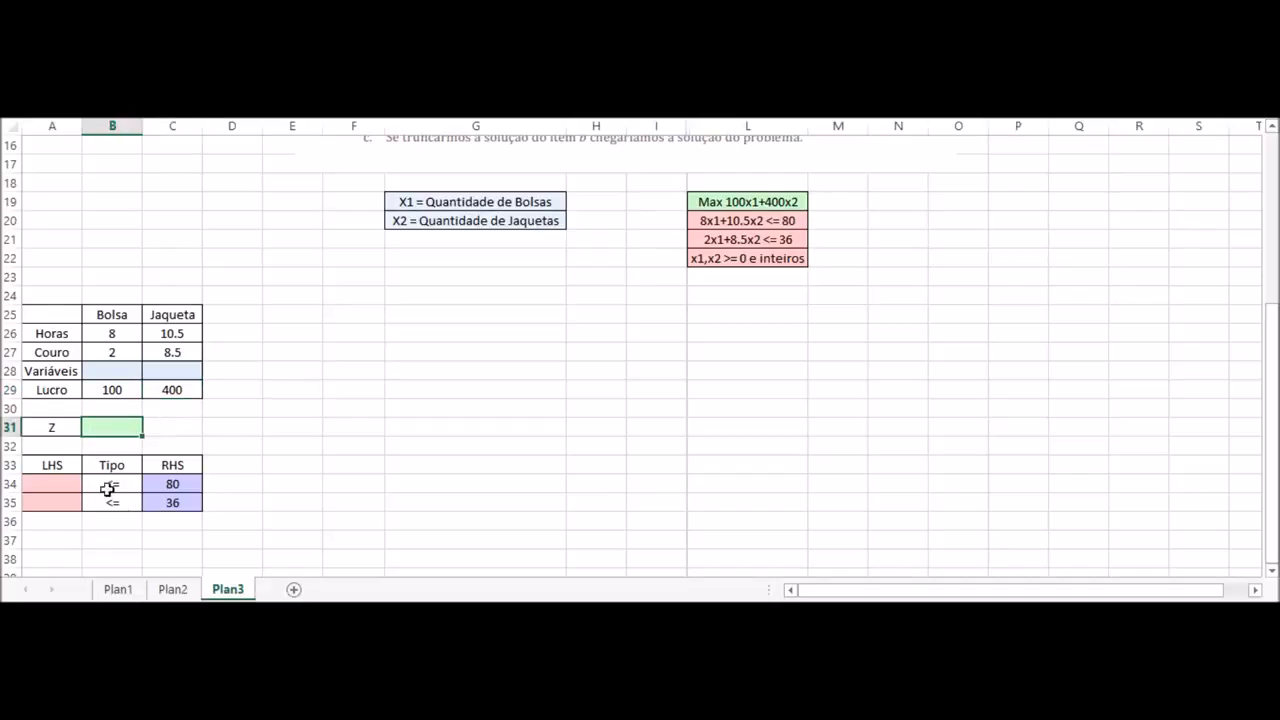
pyautogui.click(64, 484)
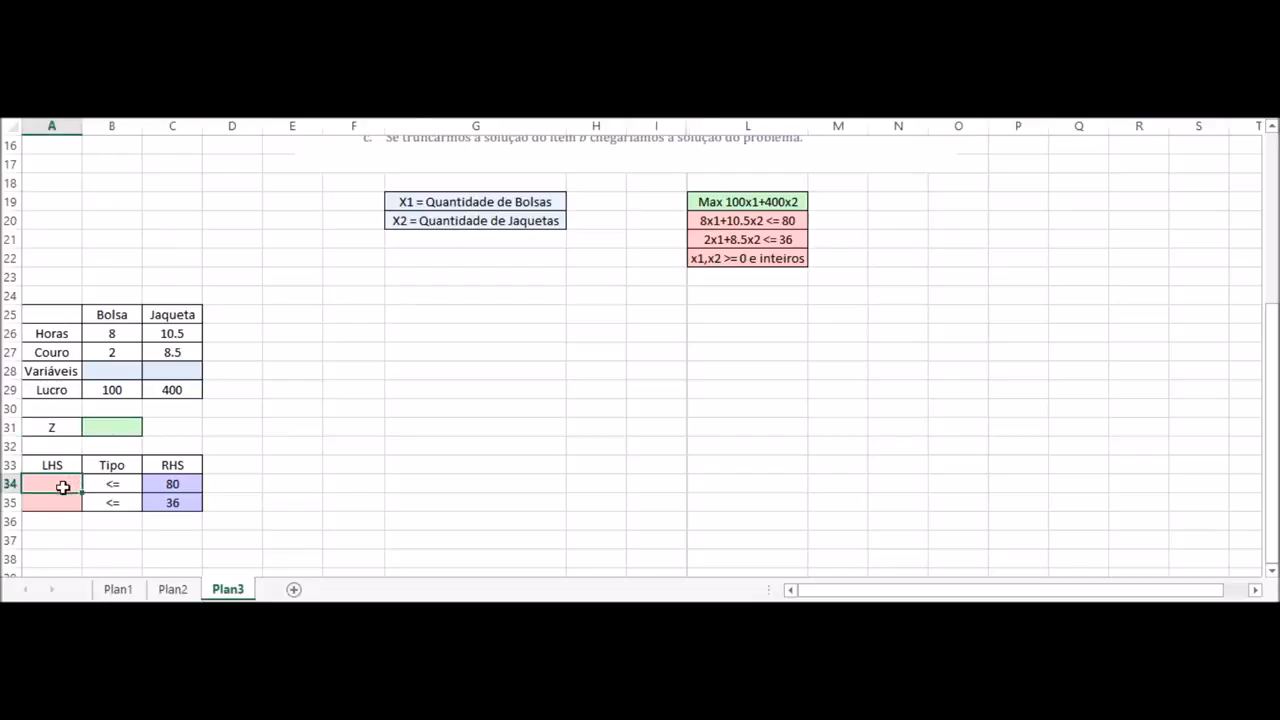
pyautogui.click(173, 483)
pyautogui.click(750, 221)
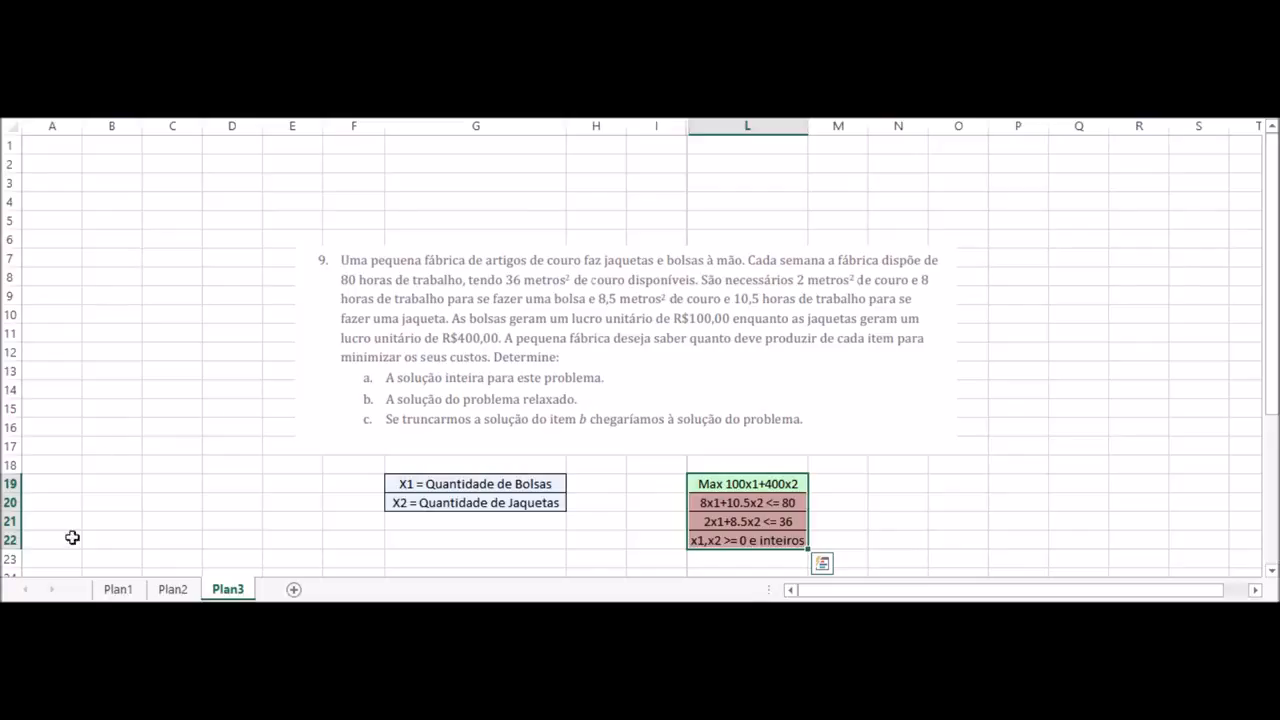
# Open the Plan1 sheet and examine its variable cells, Z cell and the LHS and RHS cells of both constraints.
pyautogui.click(118, 589)
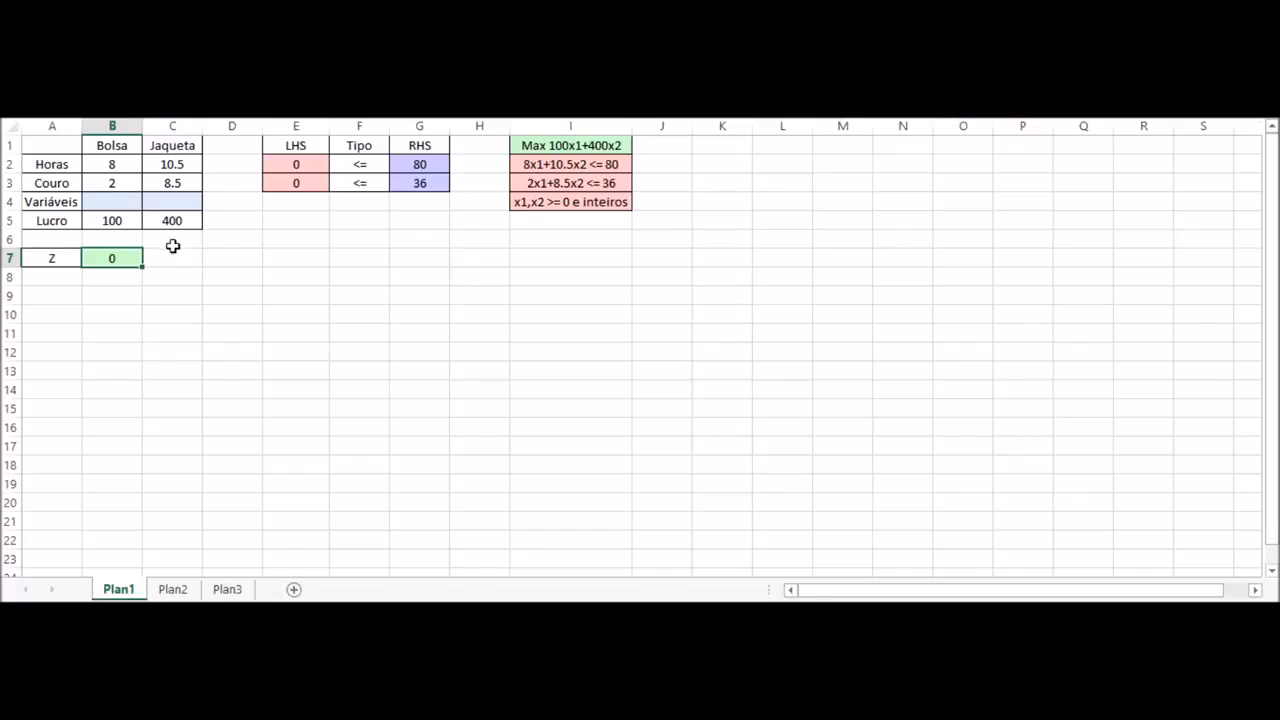
pyautogui.click(117, 201)
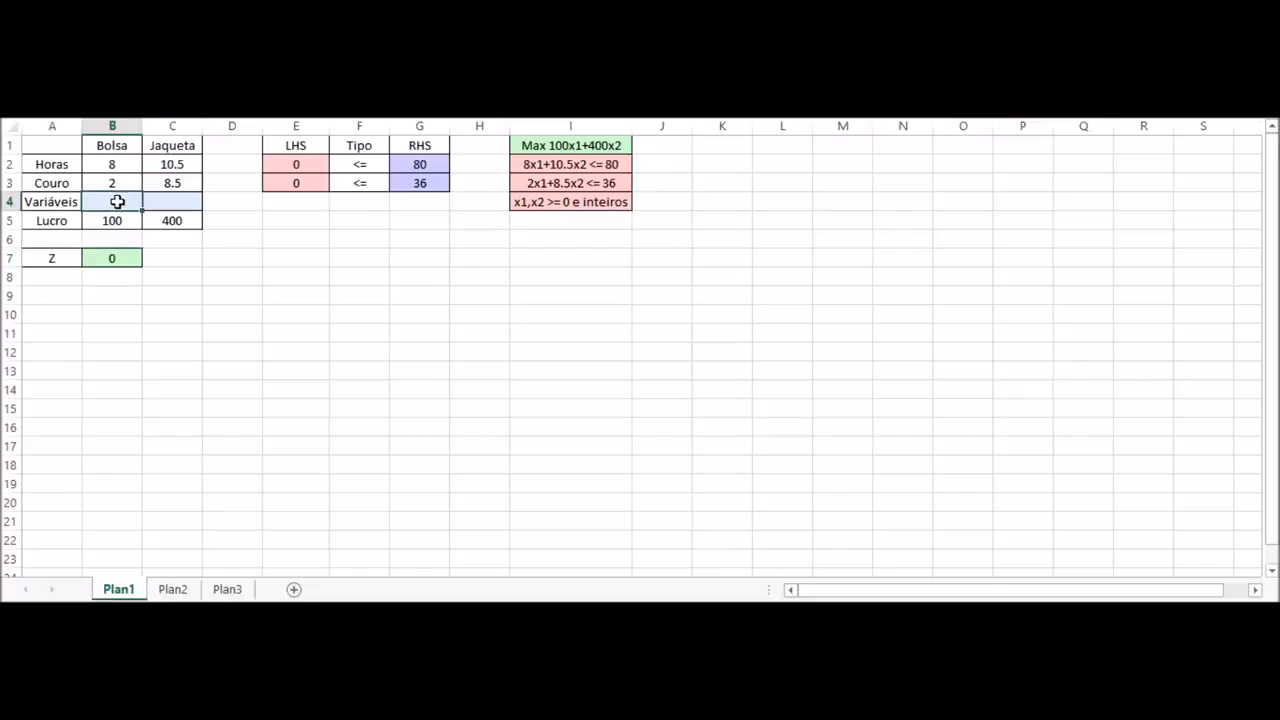
pyautogui.click(106, 260)
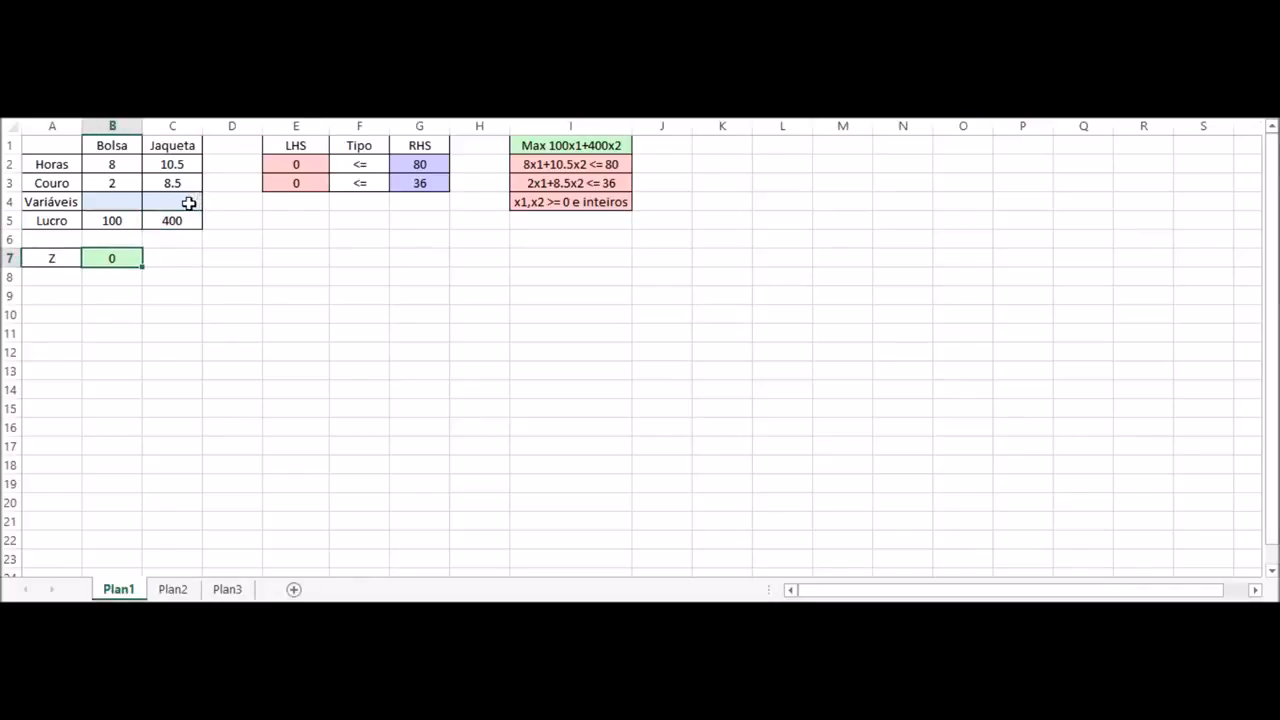
pyautogui.click(180, 206)
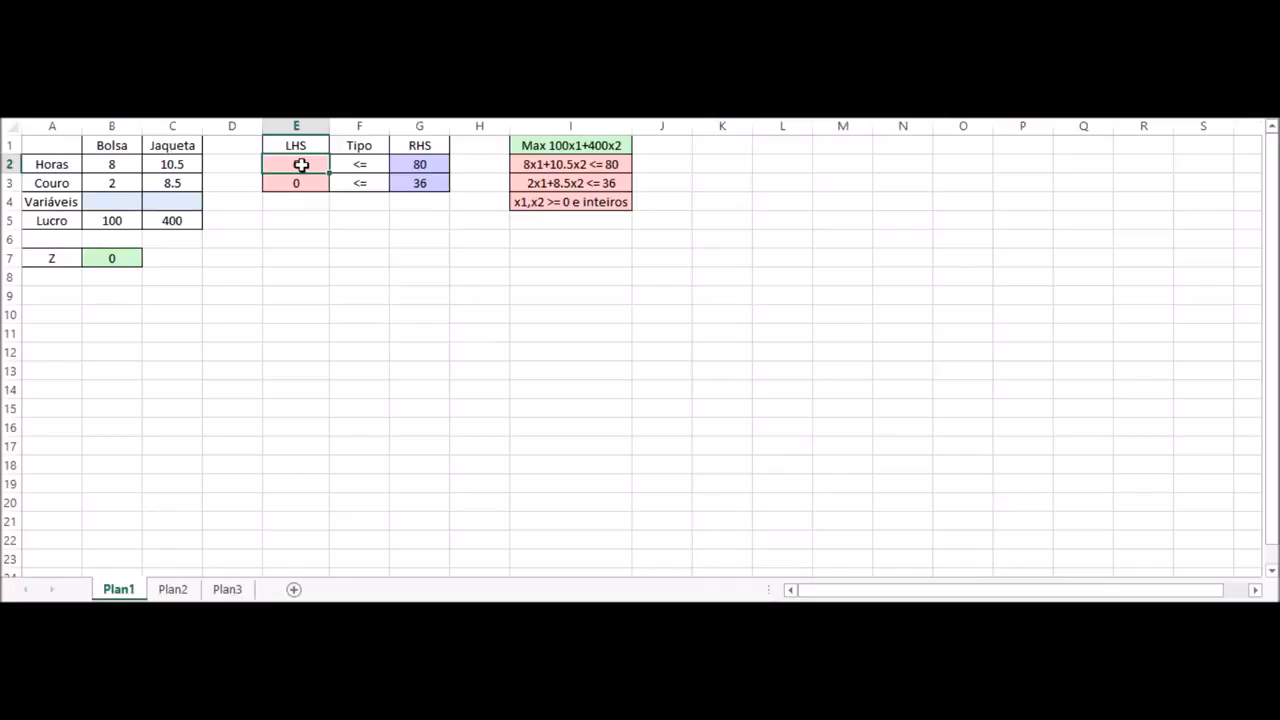
pyautogui.click(439, 161)
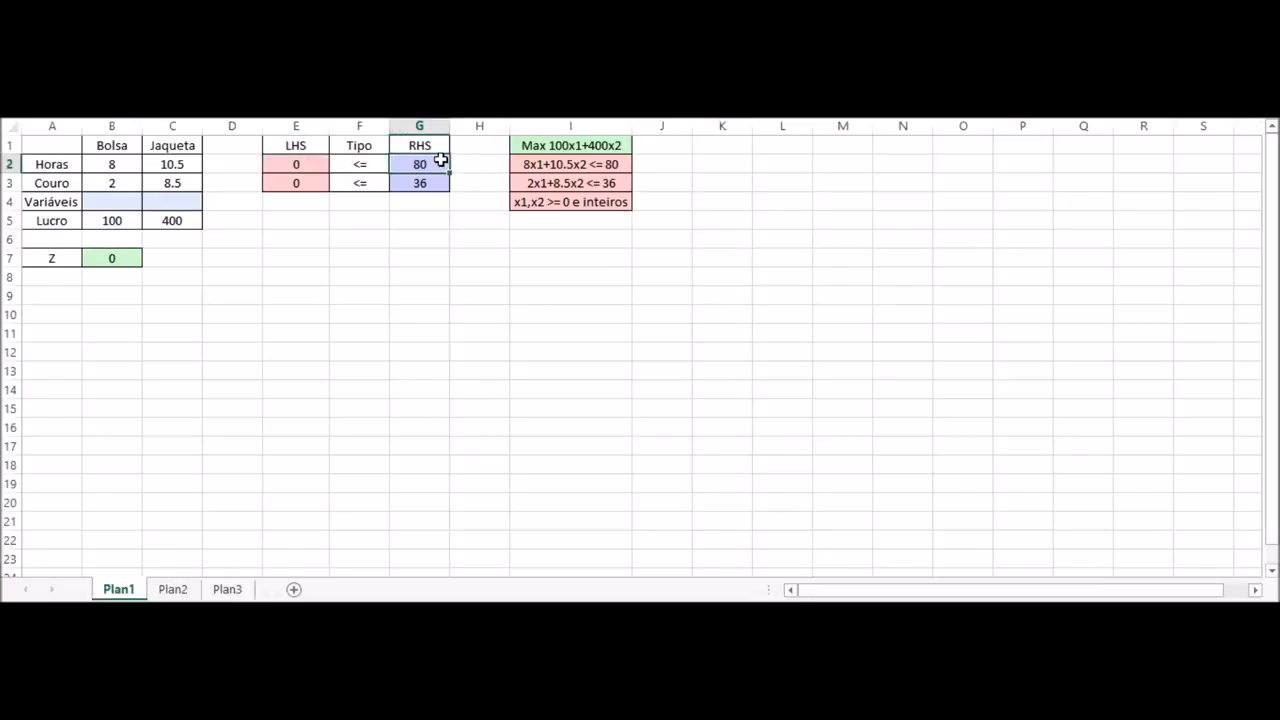
pyautogui.click(296, 184)
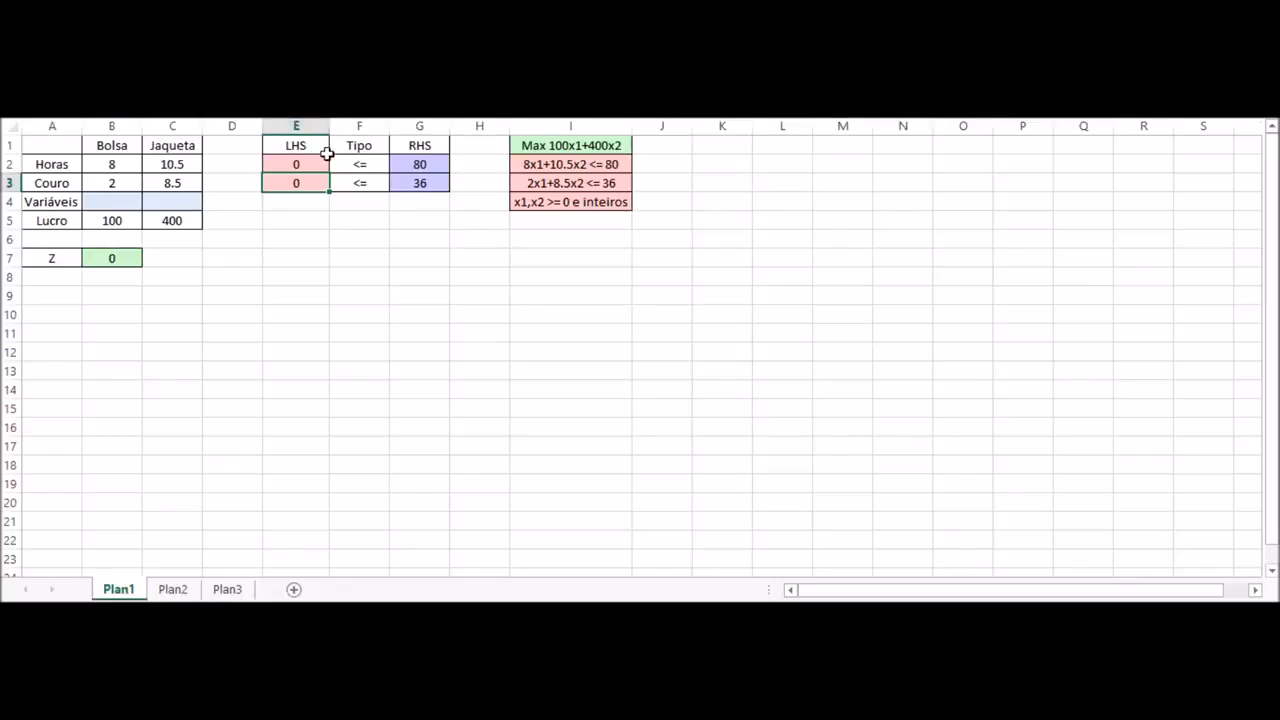
pyautogui.press('Right')
pyautogui.click(300, 182)
pyautogui.click(421, 184)
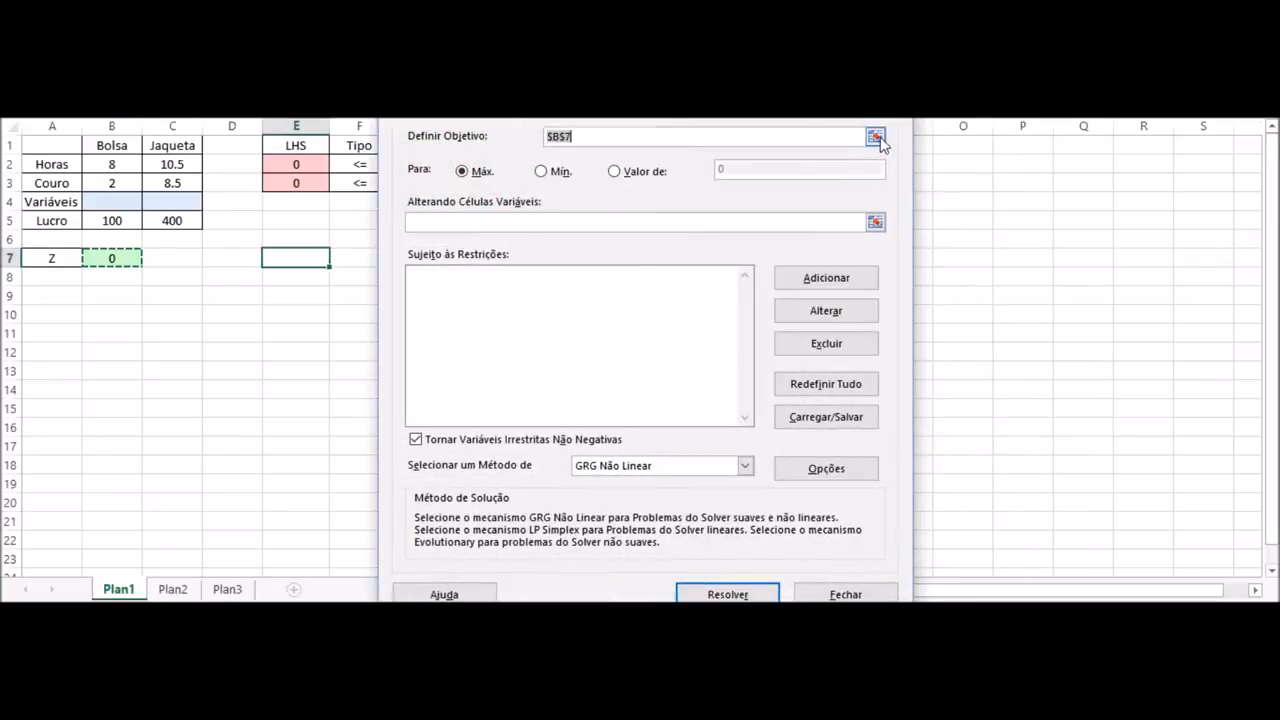
# Set the Solver objective to the Z cell $B$7 with the goal Máx.
pyautogui.click(876, 137)
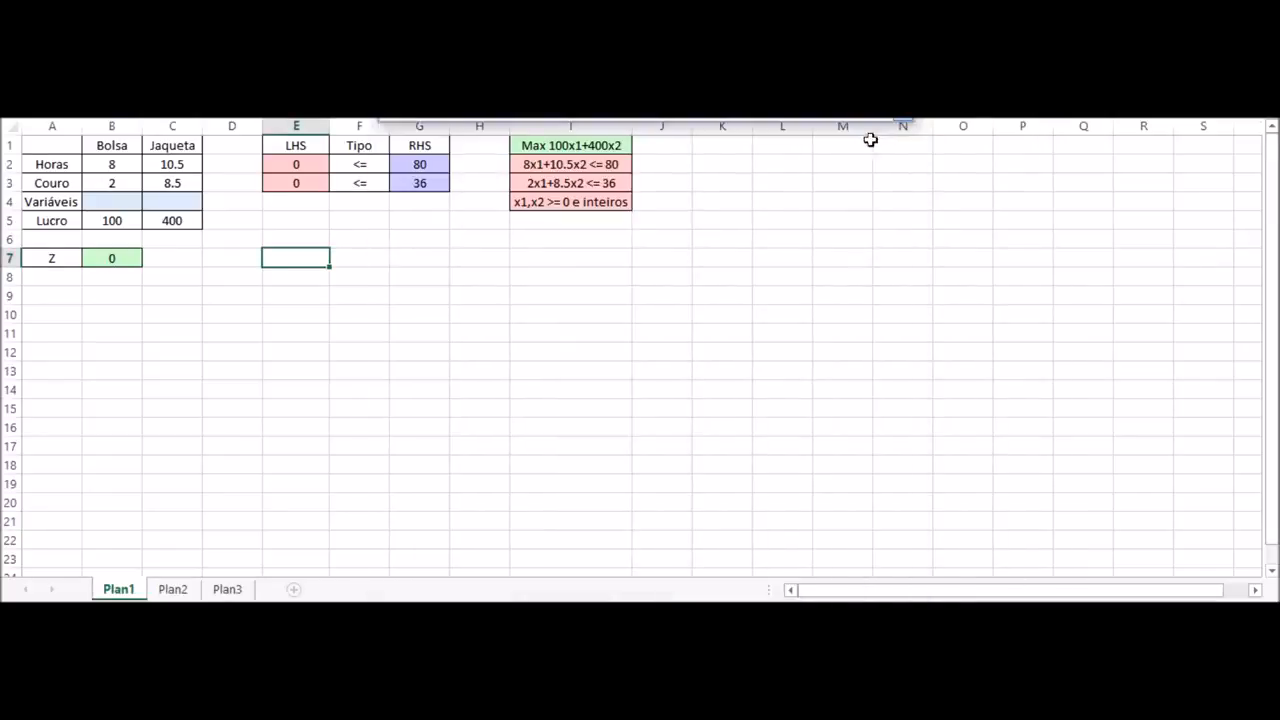
pyautogui.click(120, 258)
pyautogui.press('Return')
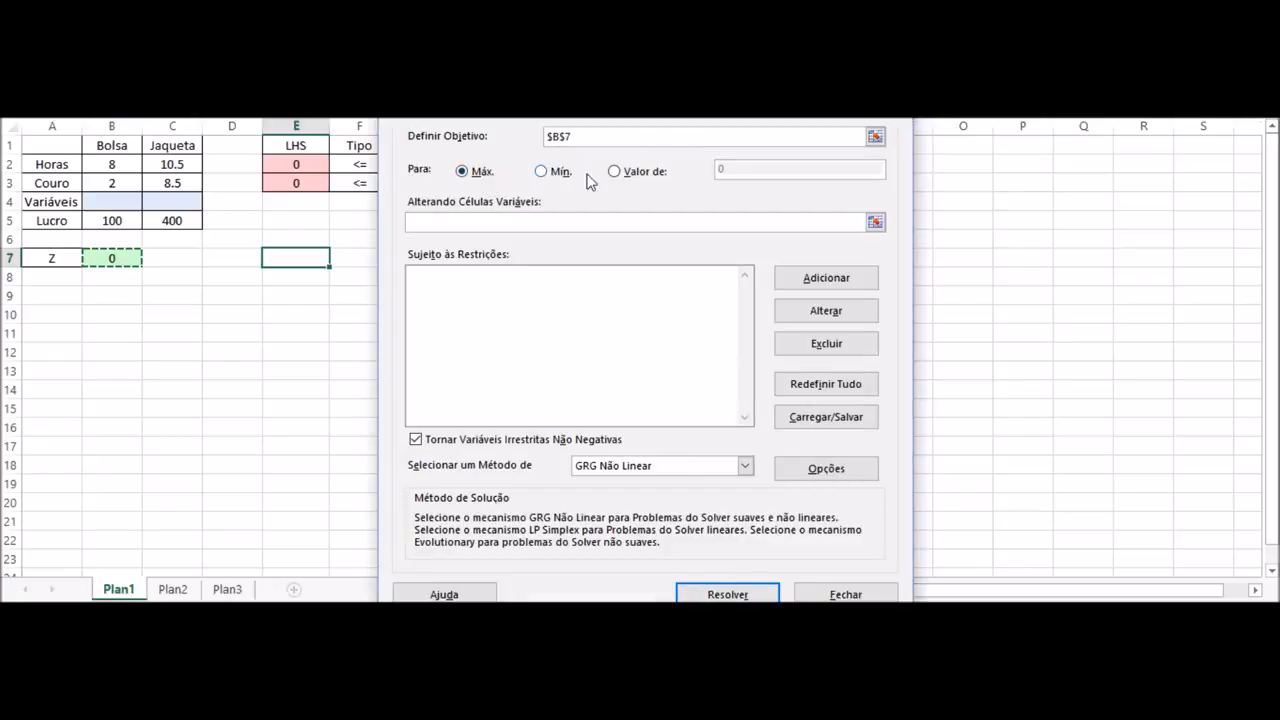
pyautogui.click(472, 171)
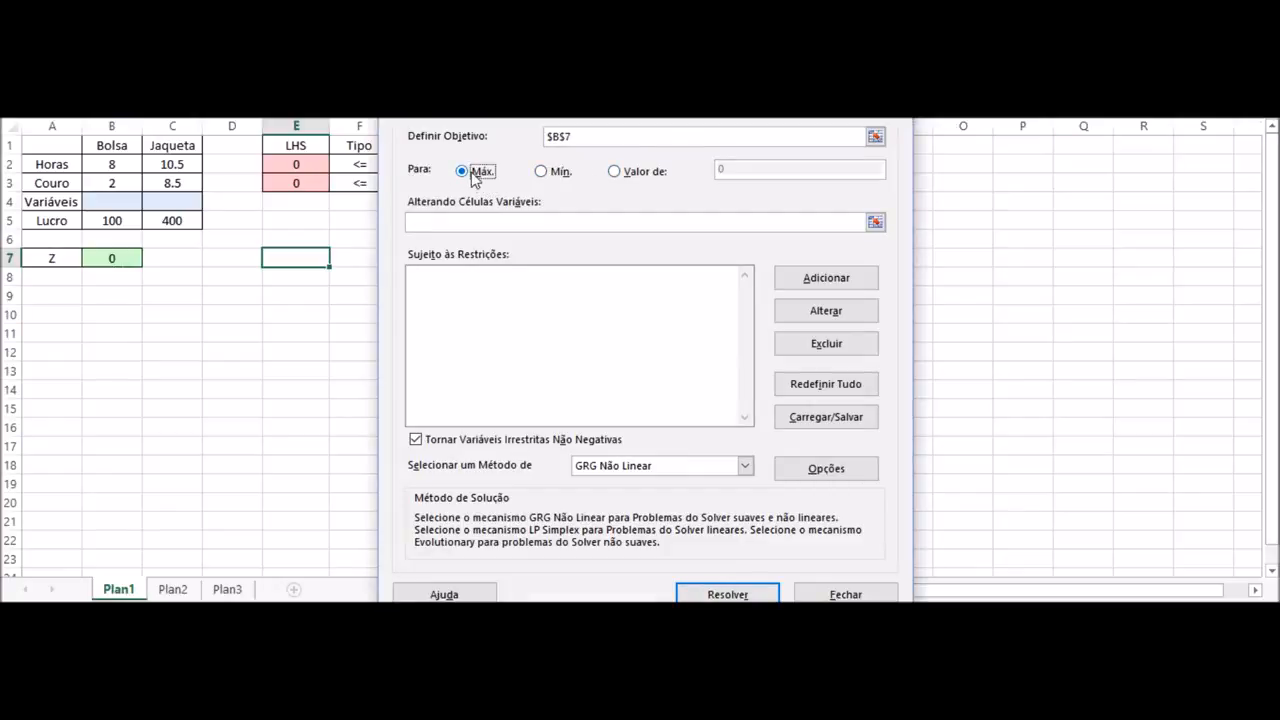
# Set the Solver's variable cells to the Variáveis range $B$4:$C$4.
pyautogui.click(875, 223)
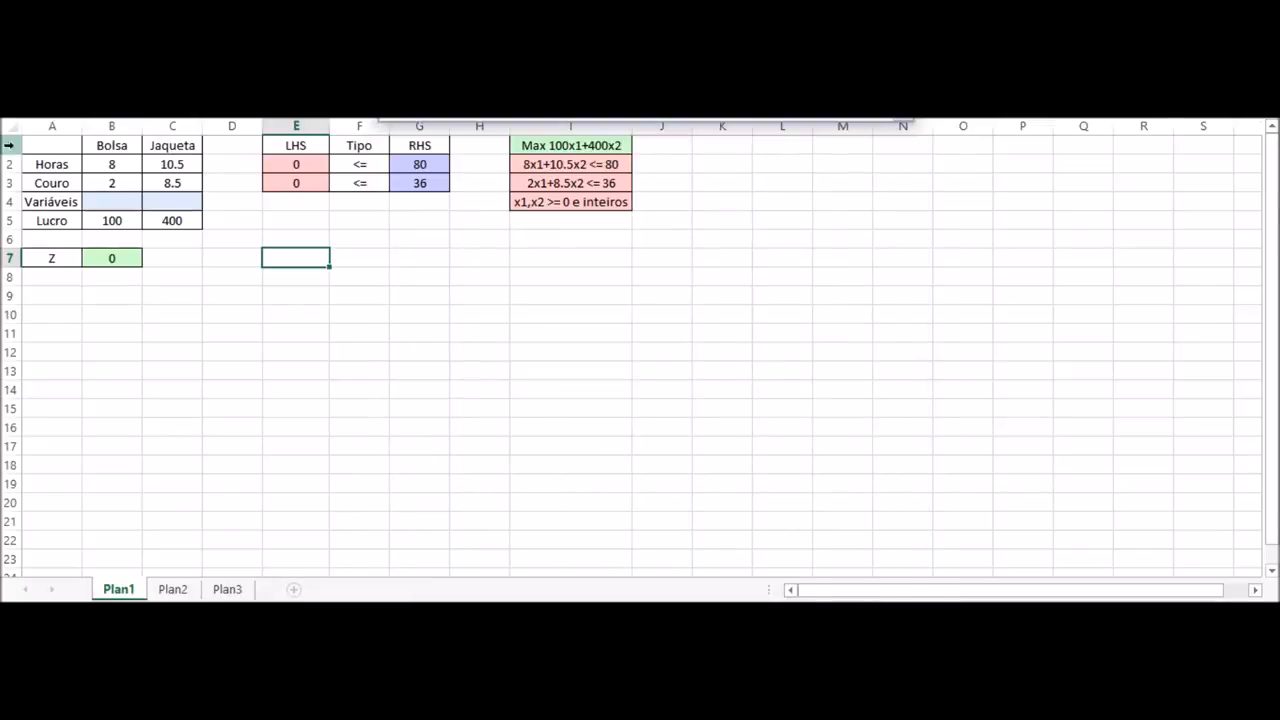
pyautogui.click(112, 206)
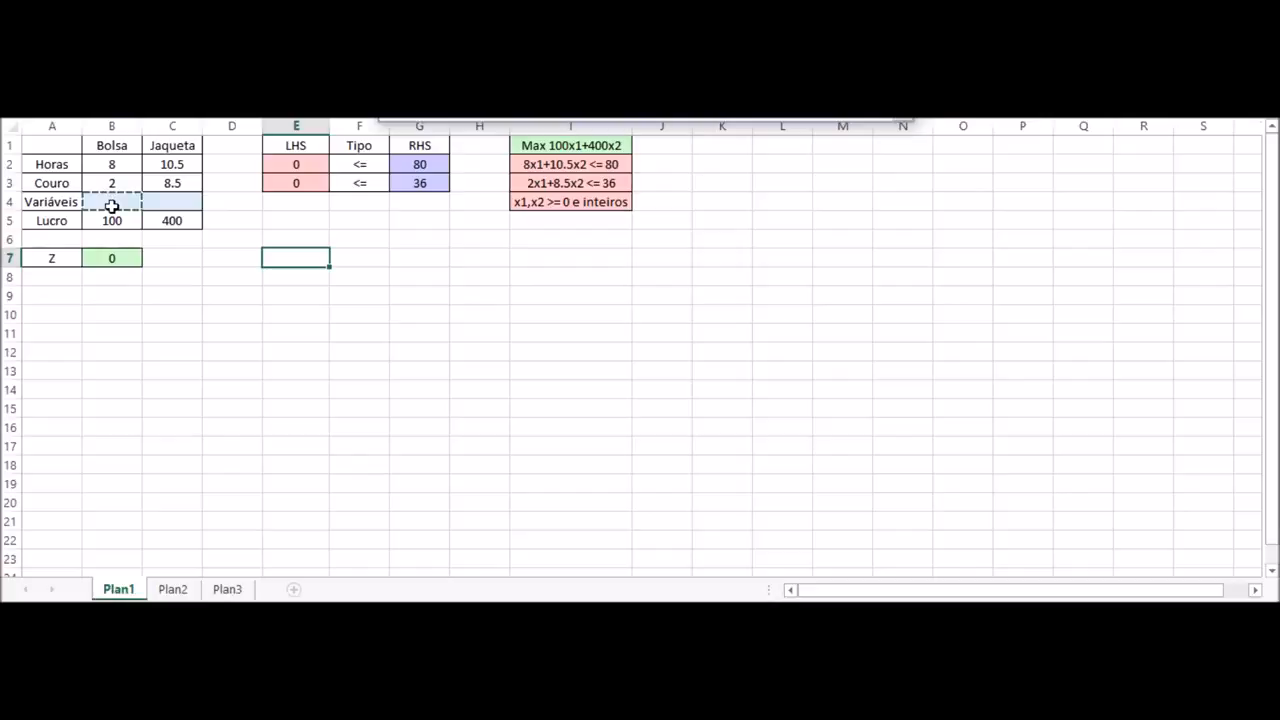
pyautogui.moveTo(112, 206); pyautogui.dragTo(171, 200)
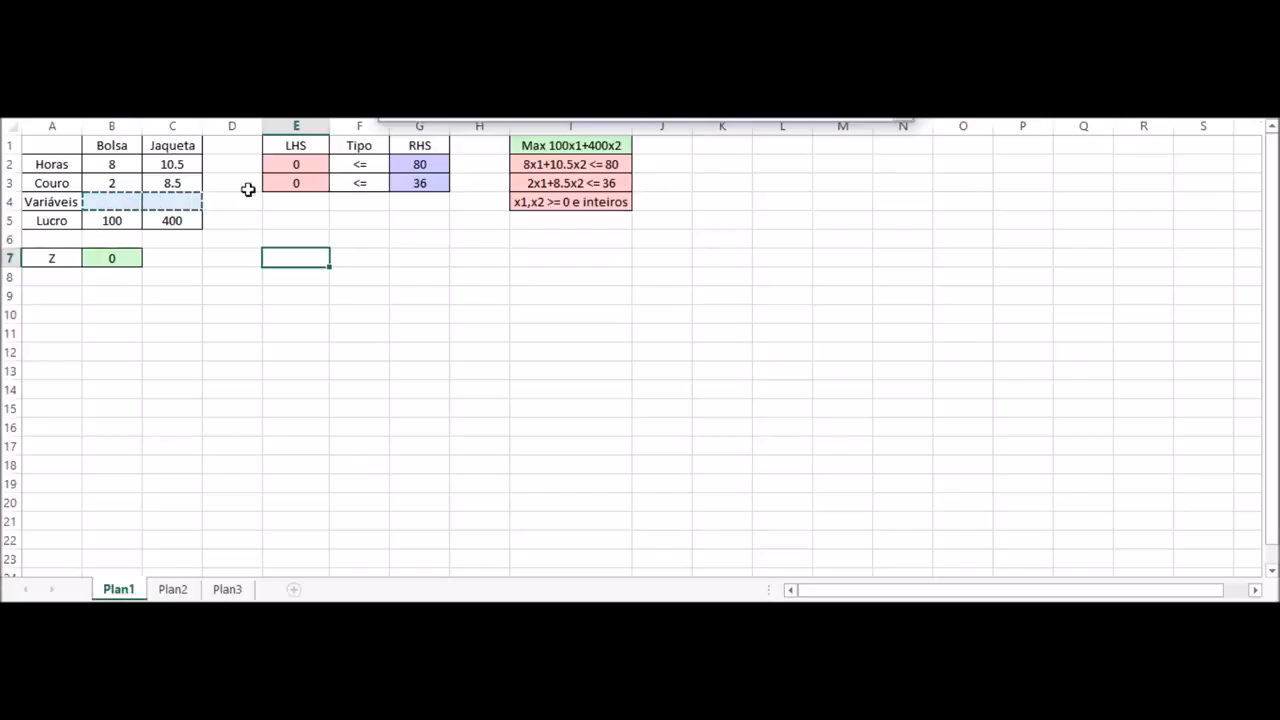
pyautogui.press('Return')
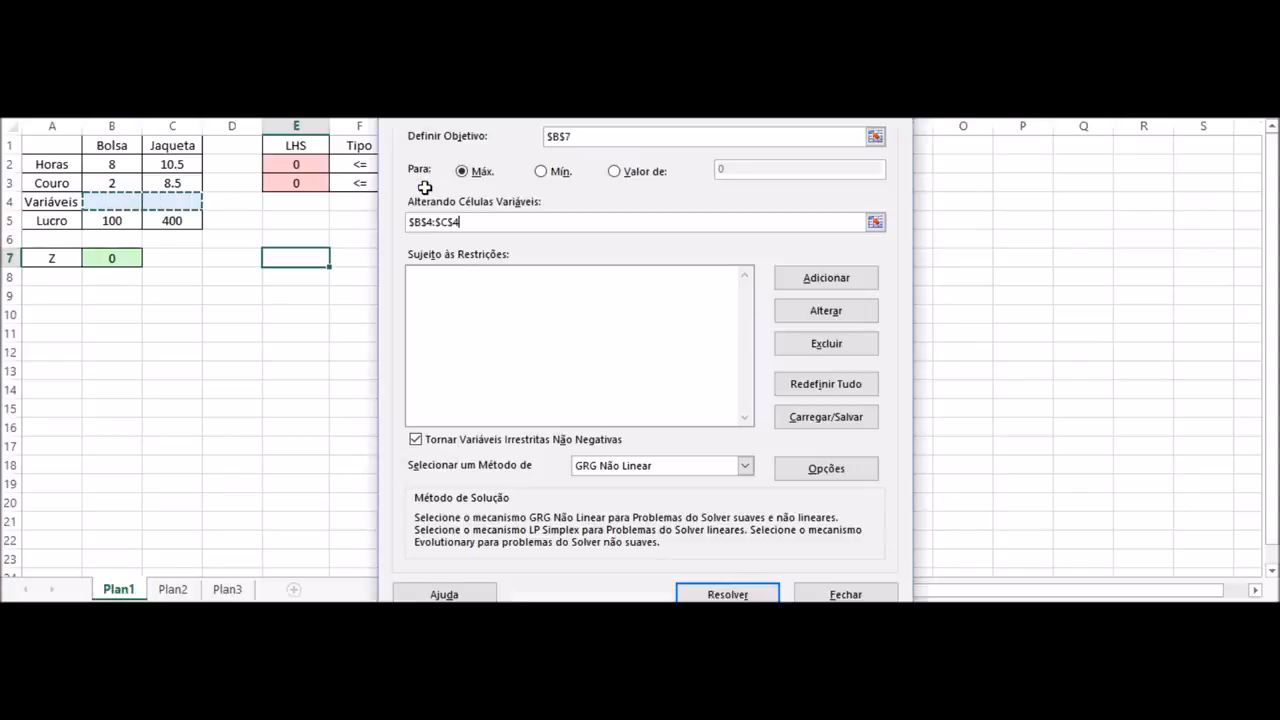
# Add the hours constraint $E$2 <= $G$2 to the Solver model.
pyautogui.click(826, 286)
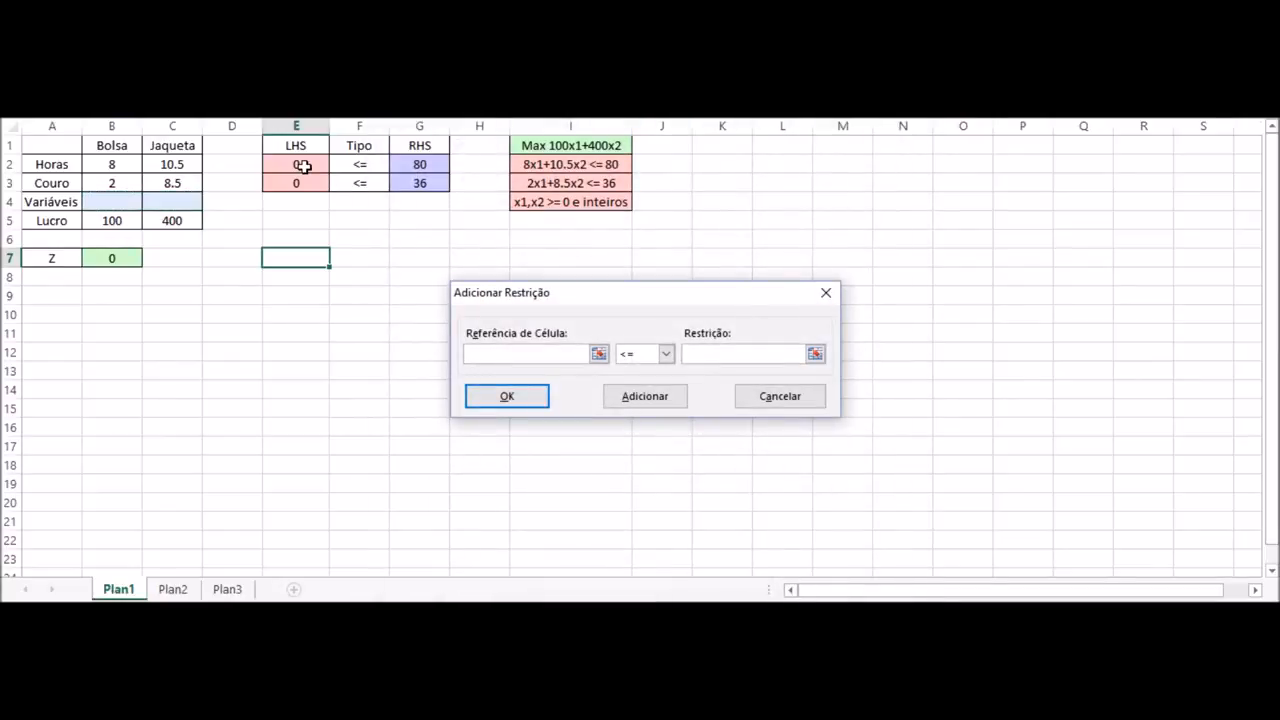
pyautogui.click(302, 166)
pyautogui.click(717, 355)
pyautogui.click(430, 166)
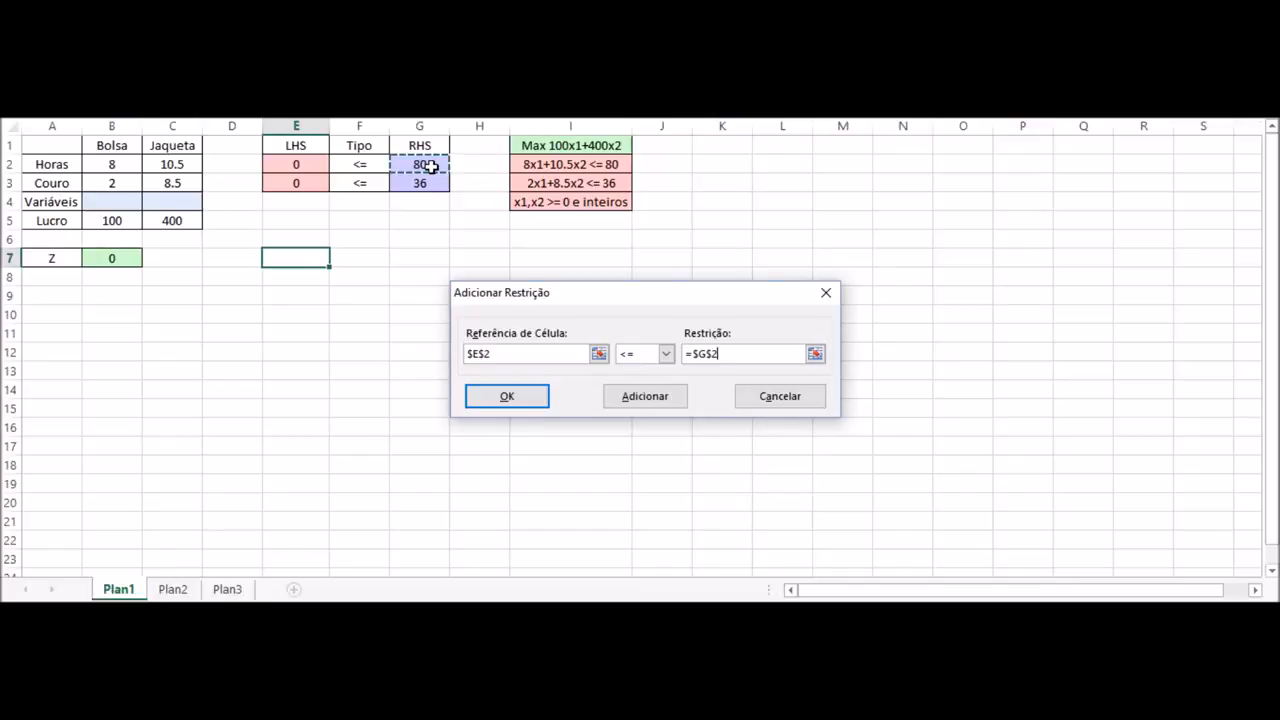
pyautogui.click(645, 397)
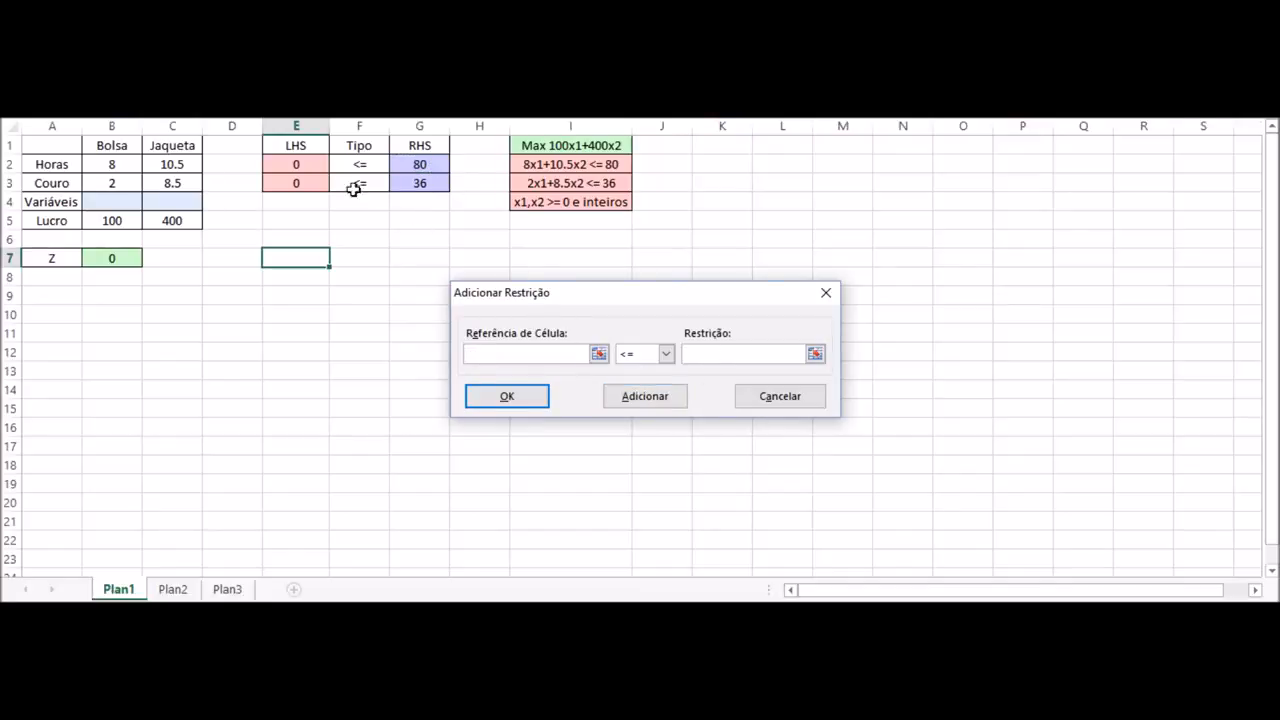
# Add the leather constraint $E$3 <= $G$3 and return to the Solver parameters.
pyautogui.click(298, 184)
pyautogui.click(720, 355)
pyautogui.click(425, 187)
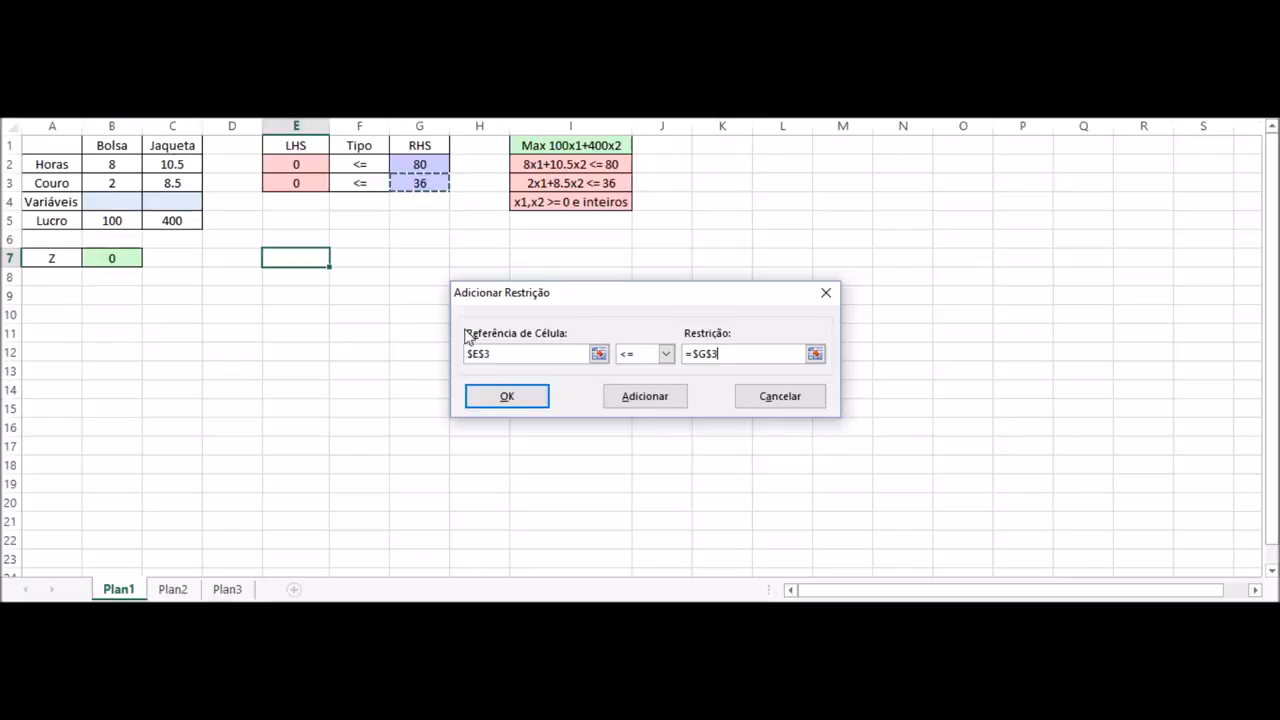
pyautogui.click(507, 397)
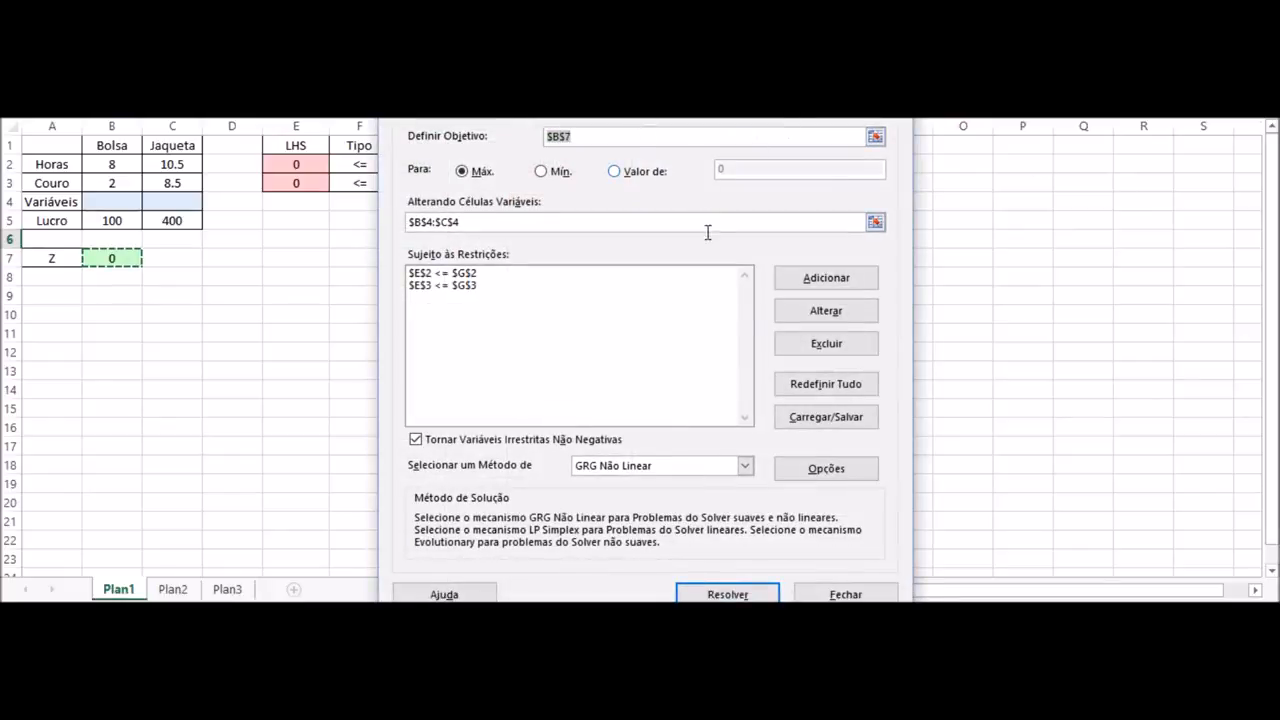
# Add an integer (int) constraint on the bag variable $B$4 to the Solver model.
pyautogui.click(826, 280)
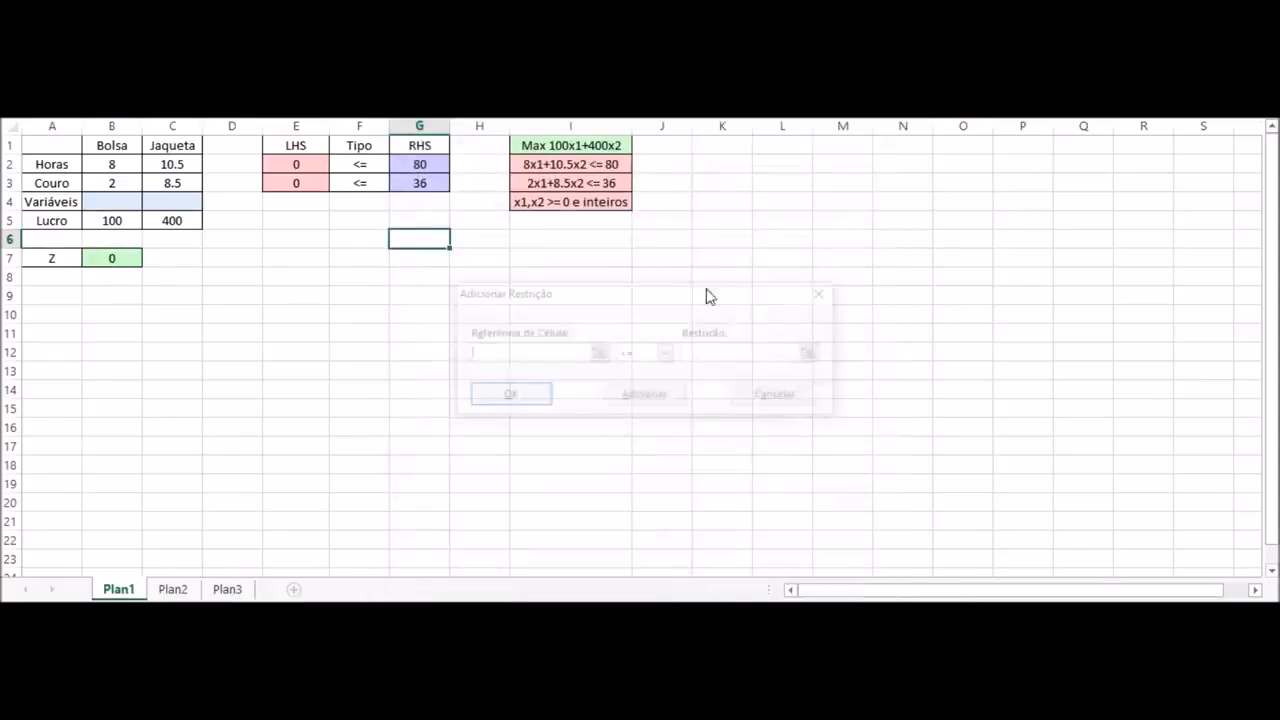
pyautogui.click(129, 203)
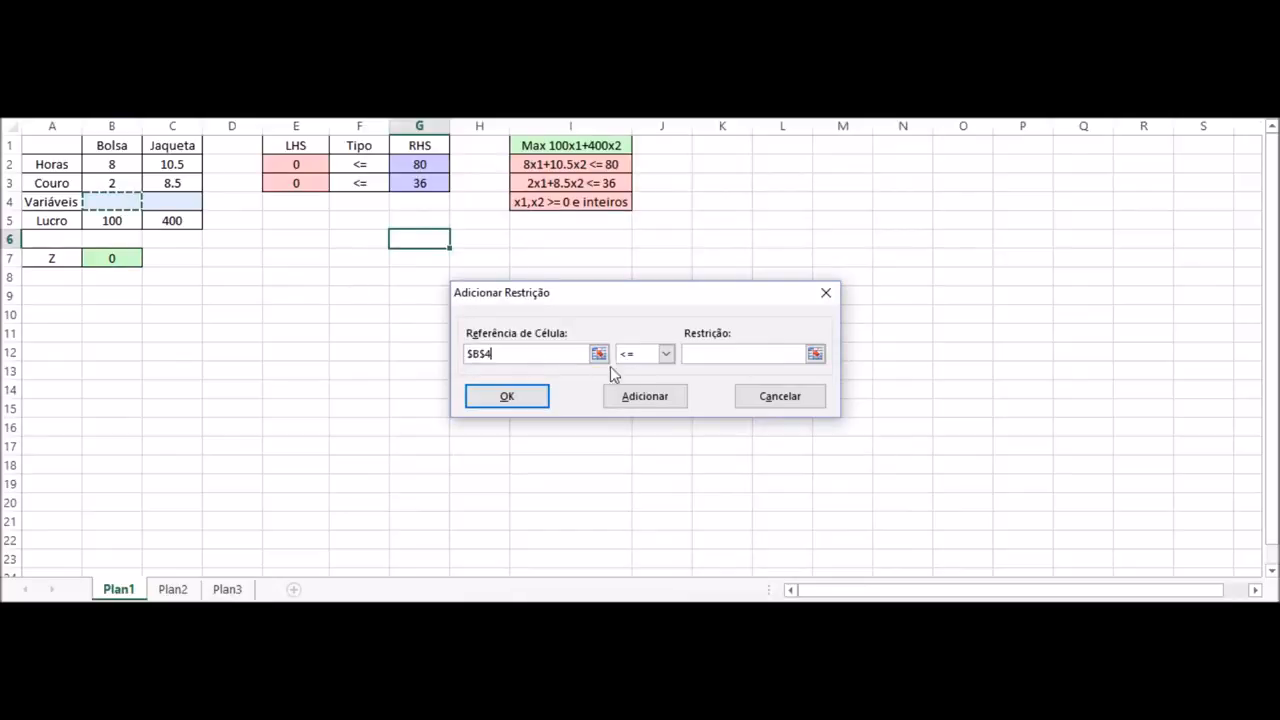
pyautogui.click(637, 360)
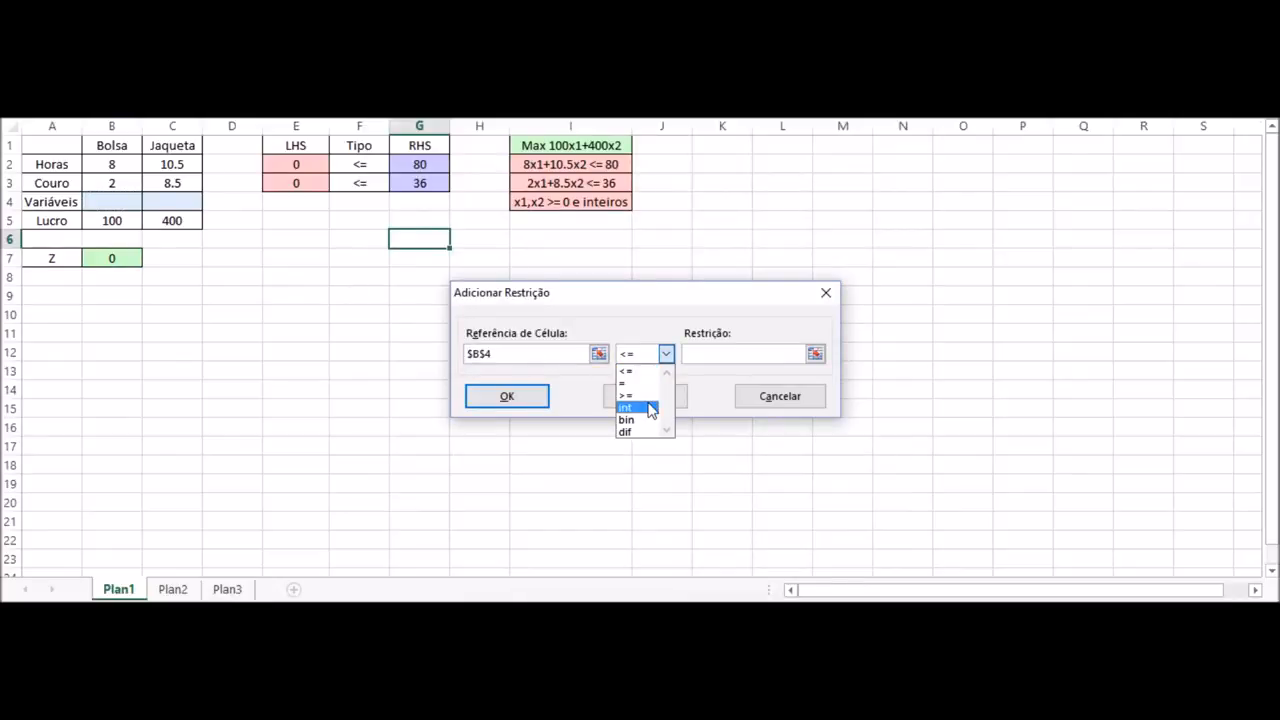
pyautogui.click(651, 410)
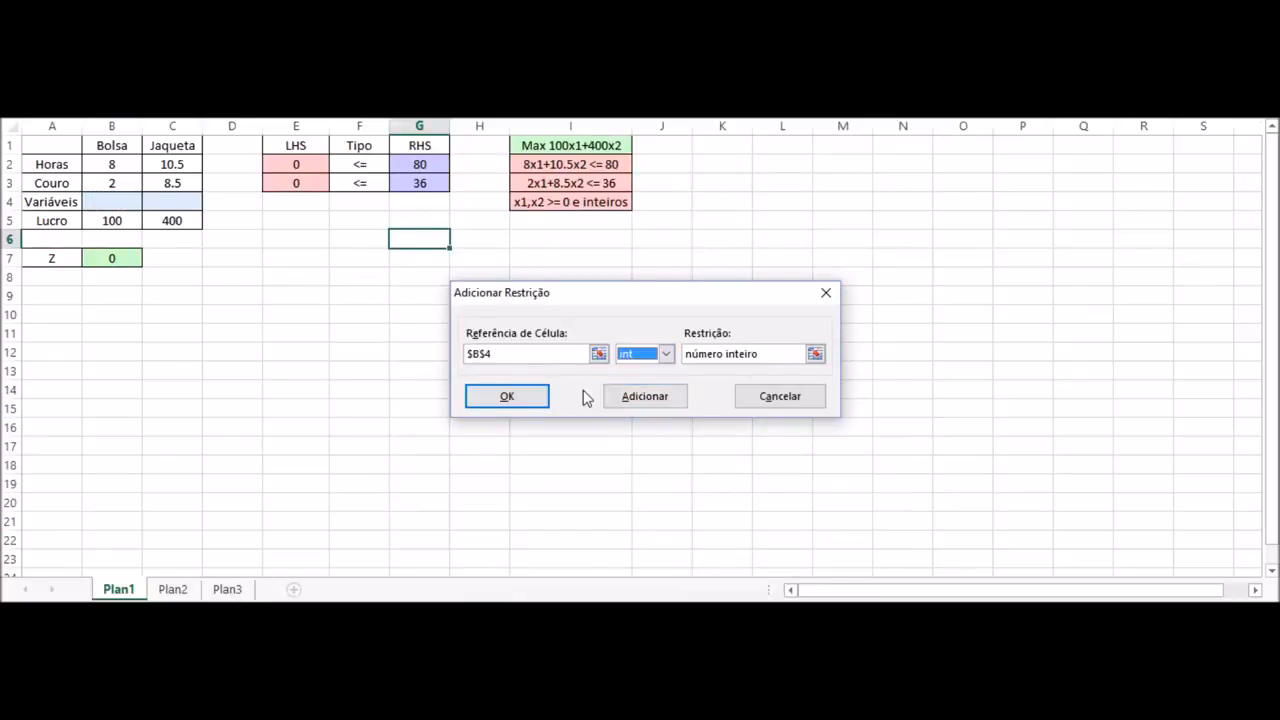
pyautogui.click(628, 400)
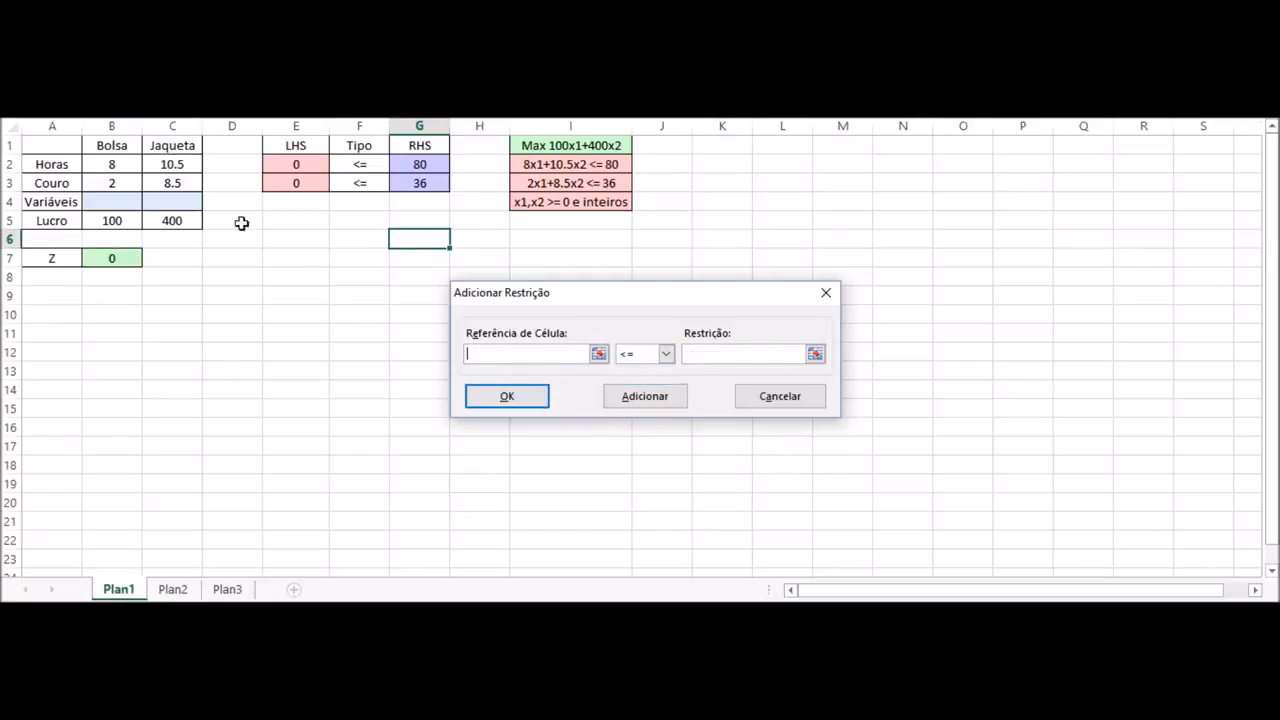
# Add an integer (int) constraint on the jacket variable $C$4, then solve the model and keep the Solver solution.
pyautogui.click(176, 199)
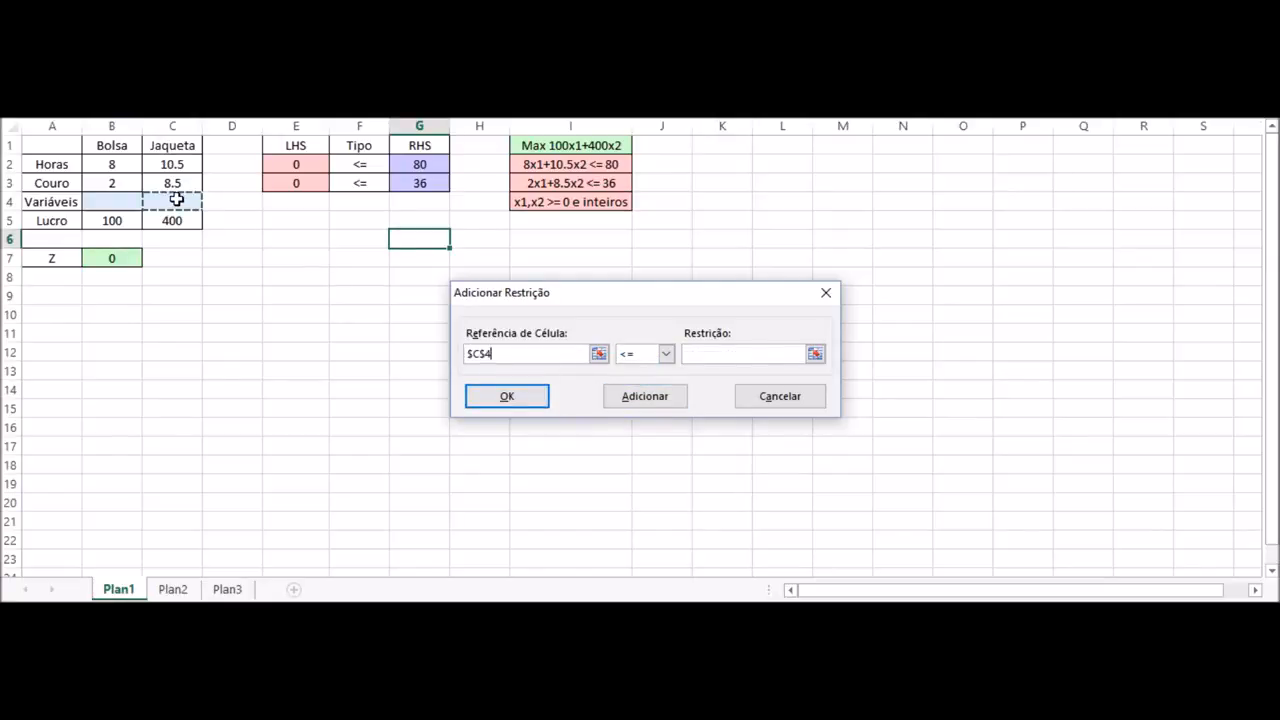
pyautogui.click(664, 355)
pyautogui.click(650, 410)
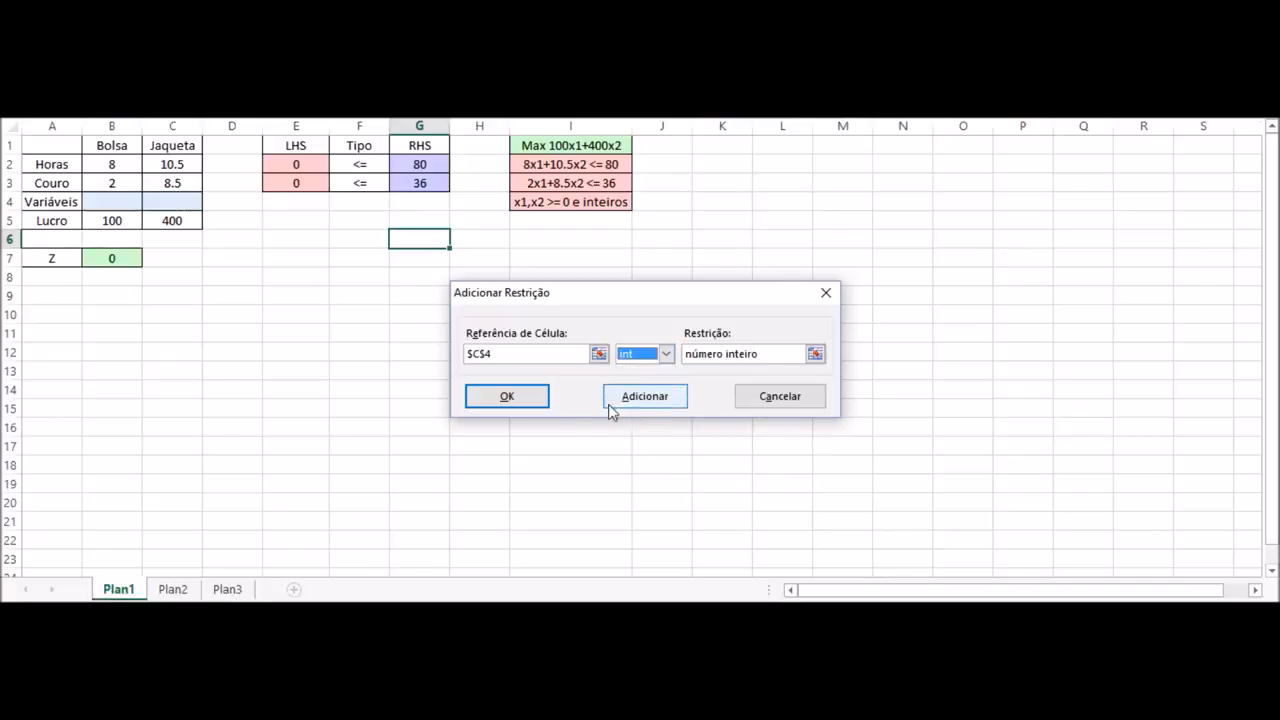
pyautogui.click(507, 397)
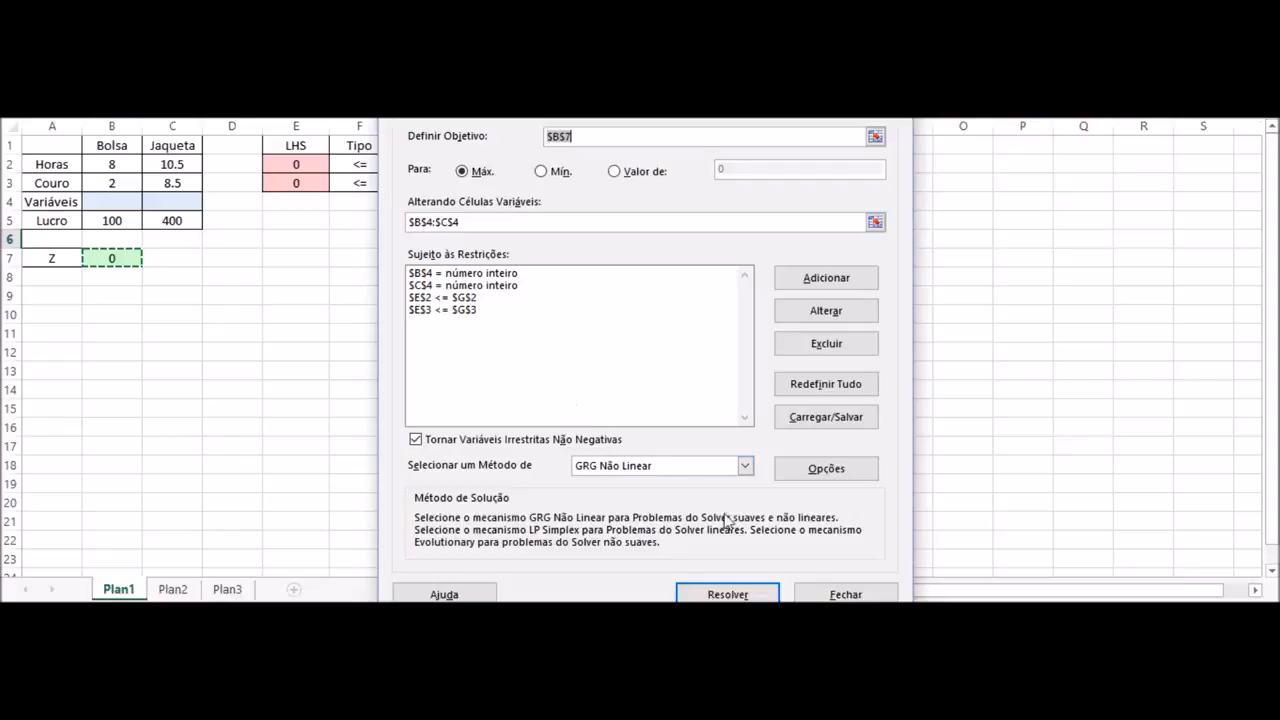
pyautogui.click(733, 594)
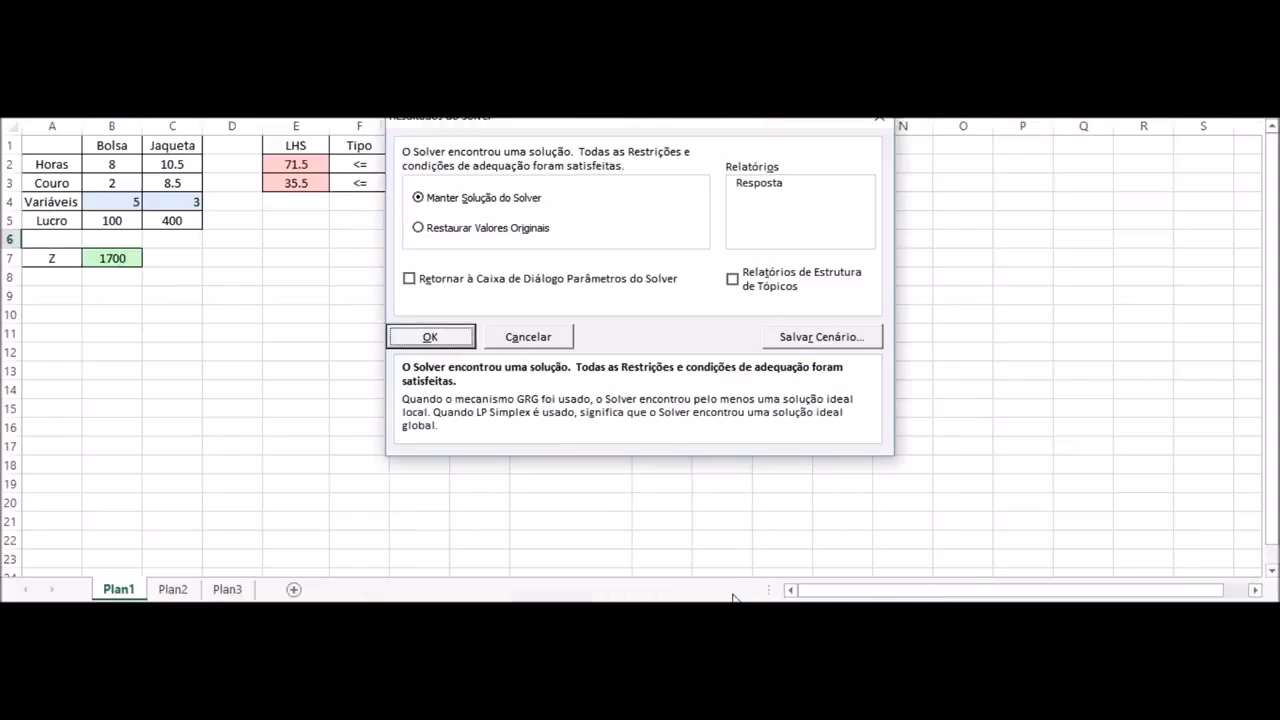
pyautogui.click(437, 336)
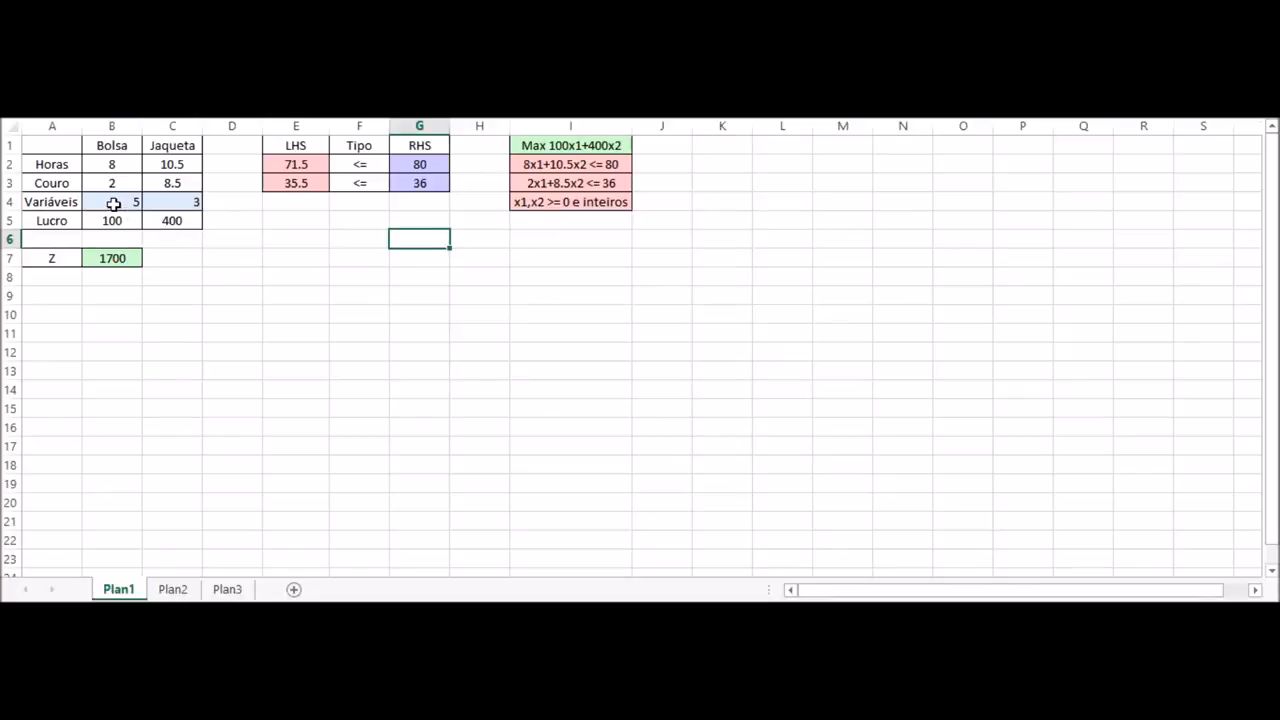
# Examine the integer solution's Variáveis values and Z, and compare the LHS usage with the RHS limits for hours and leather.
pyautogui.moveTo(113, 203); pyautogui.dragTo(174, 203)
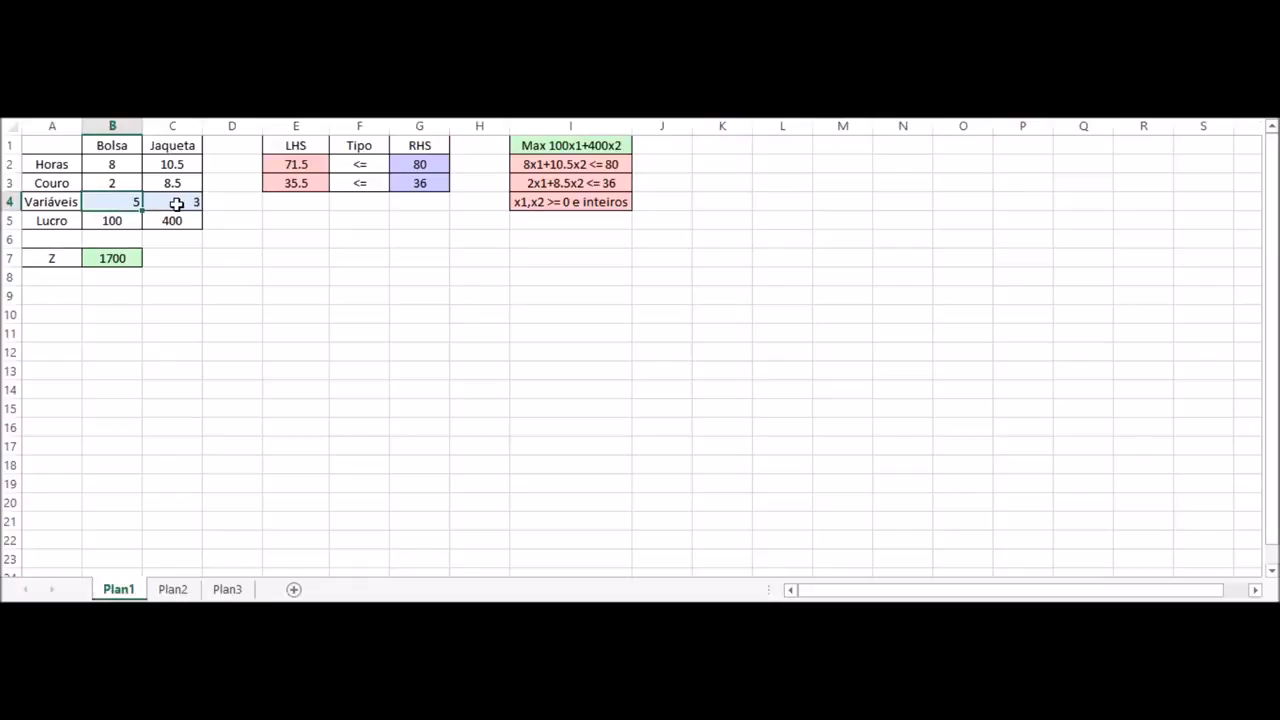
pyautogui.click(176, 205)
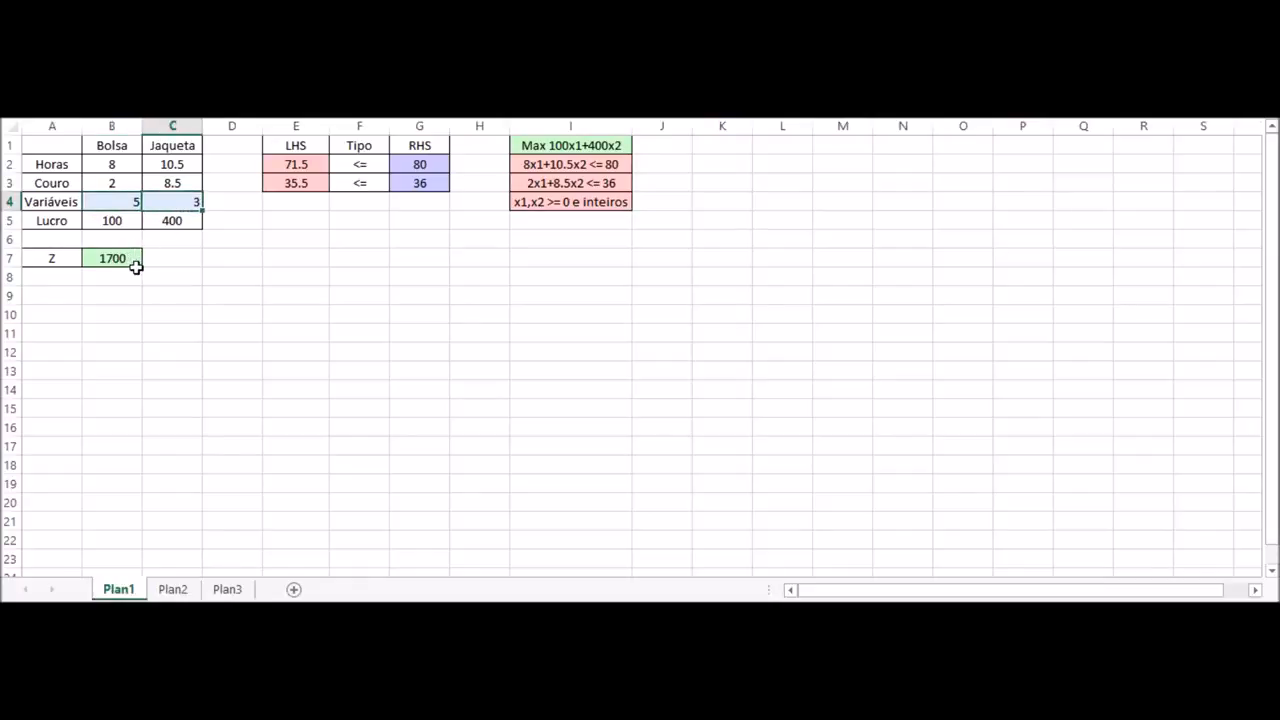
pyautogui.click(134, 259)
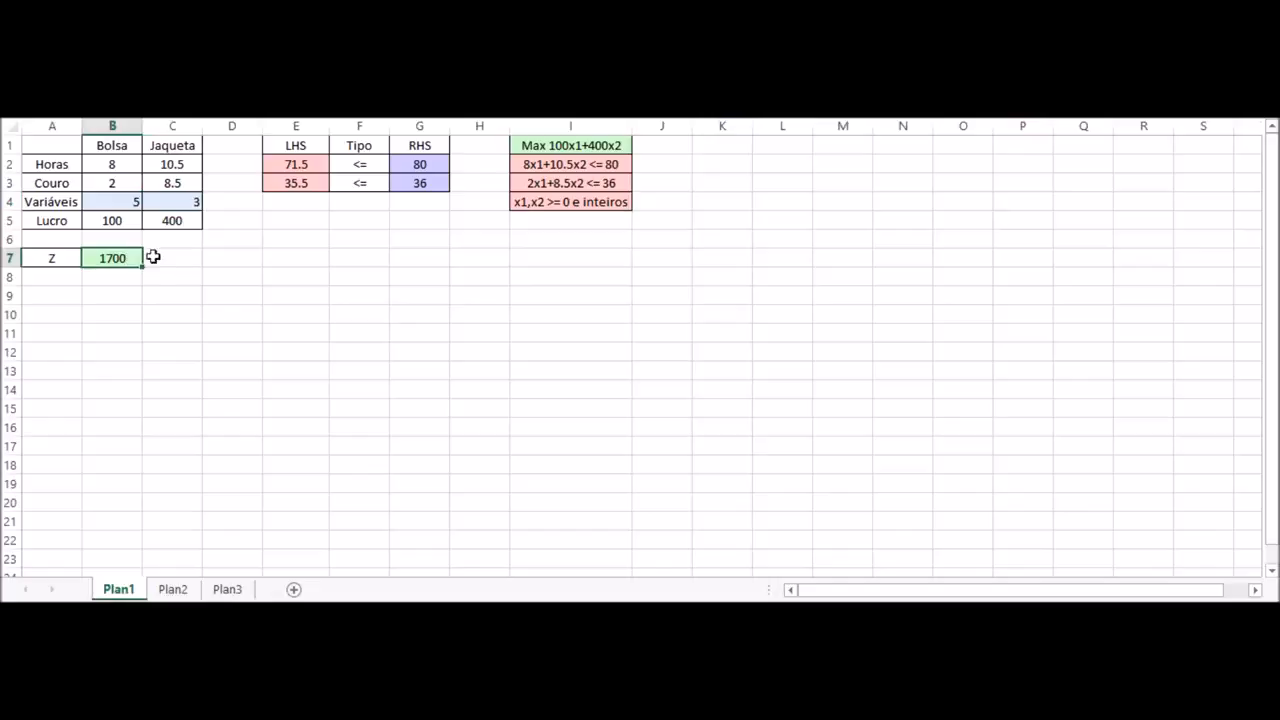
pyautogui.click(310, 165)
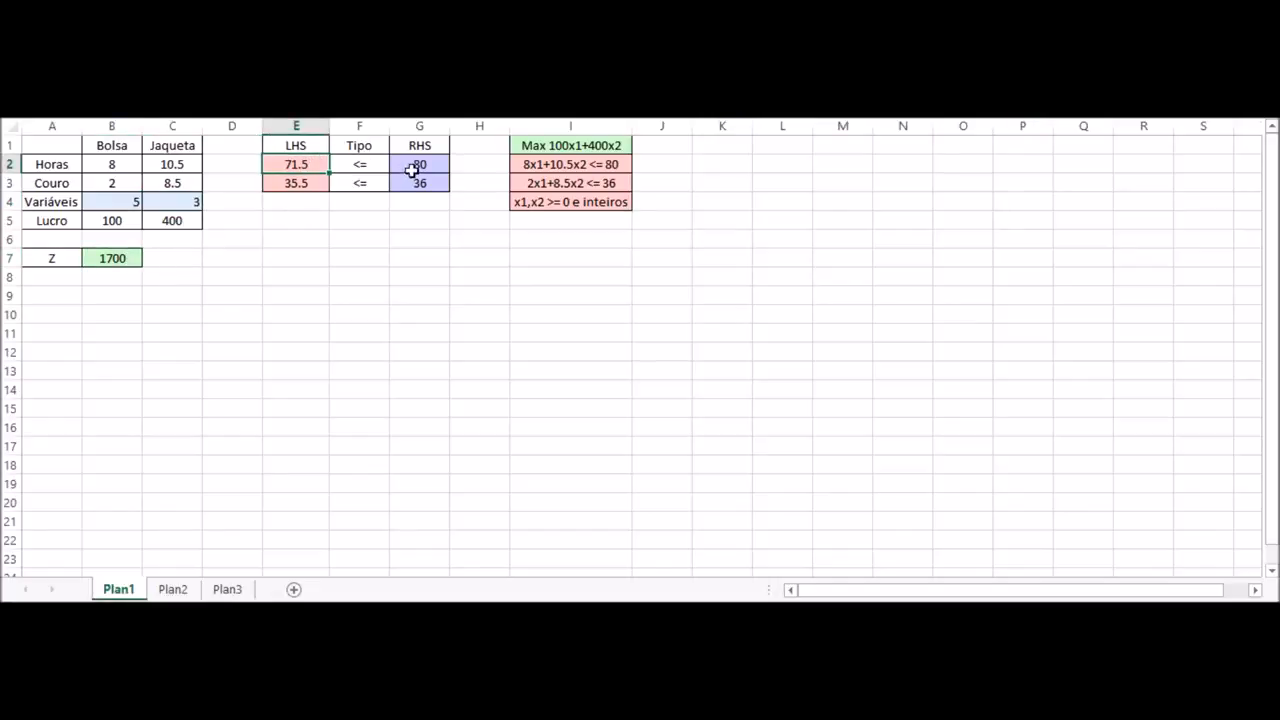
pyautogui.click(308, 184)
pyautogui.click(301, 168)
pyautogui.click(298, 178)
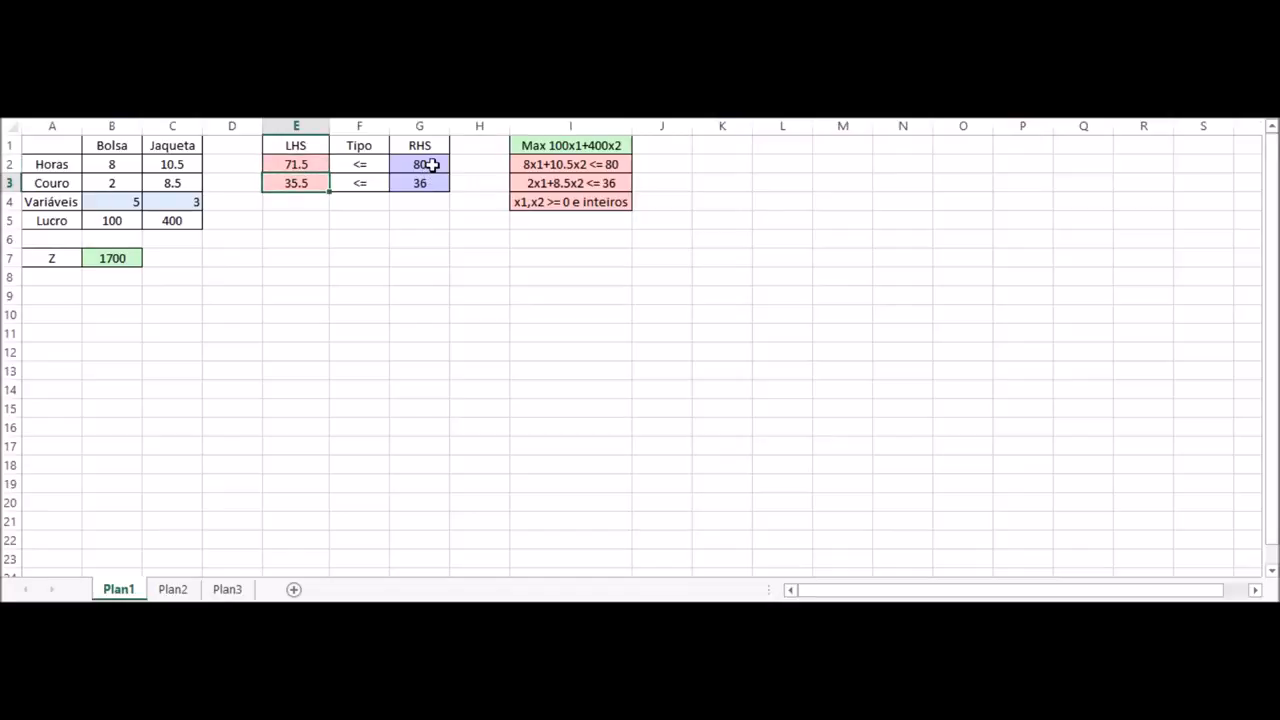
pyautogui.moveTo(428, 166); pyautogui.dragTo(423, 182)
pyautogui.click(419, 167)
pyautogui.click(421, 184)
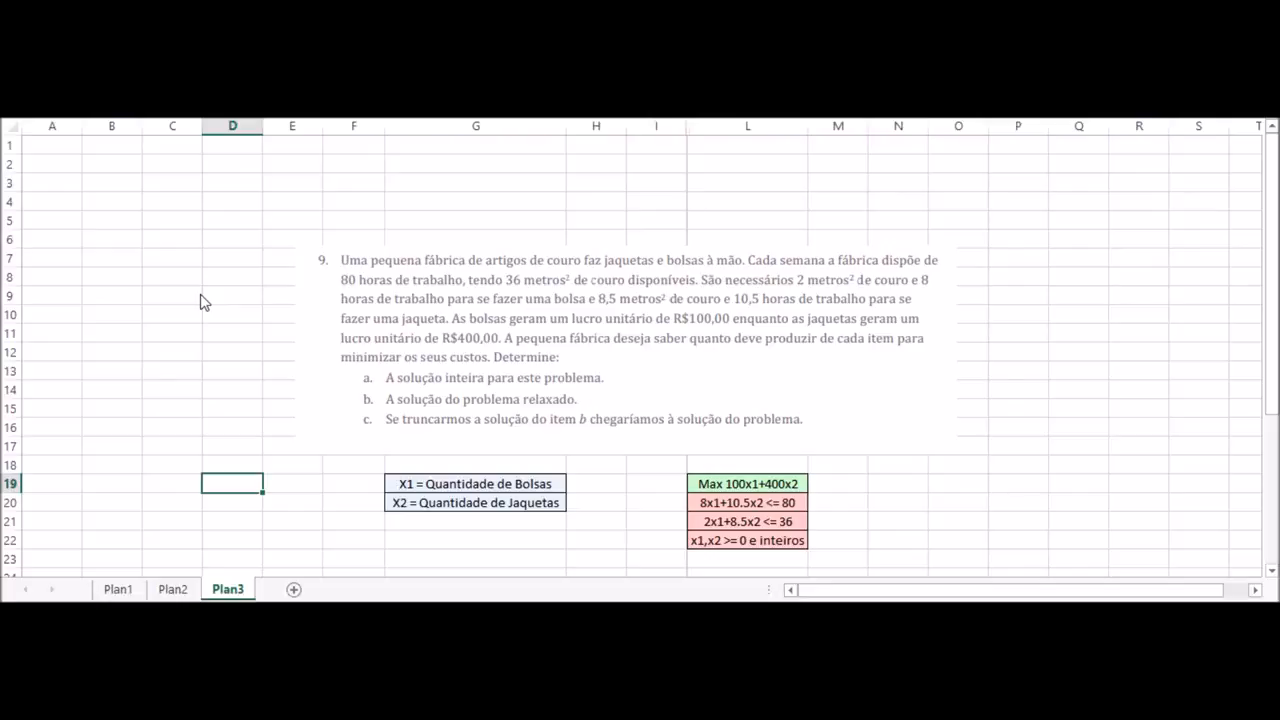
# On Plan1, delete the integer constraints on $B$4 and $C$4 from Solver, then solve the relaxed model and keep the solution.
pyautogui.click(121, 592)
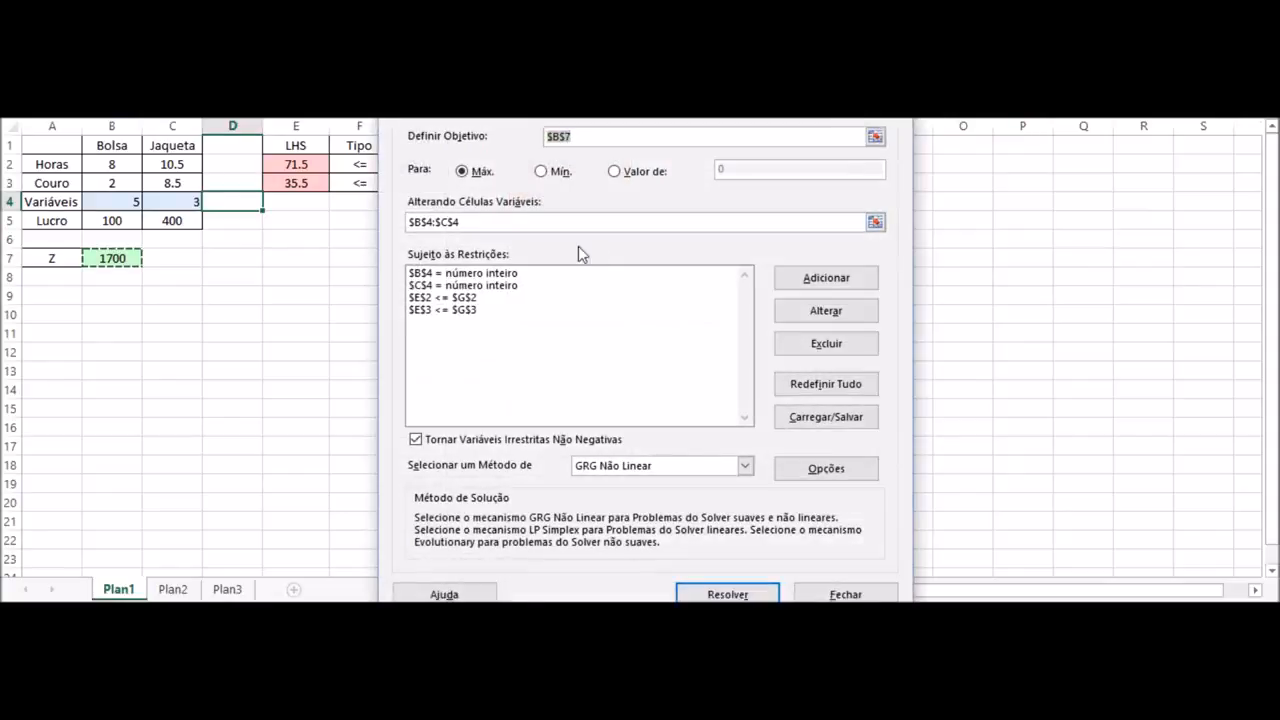
pyautogui.click(537, 279)
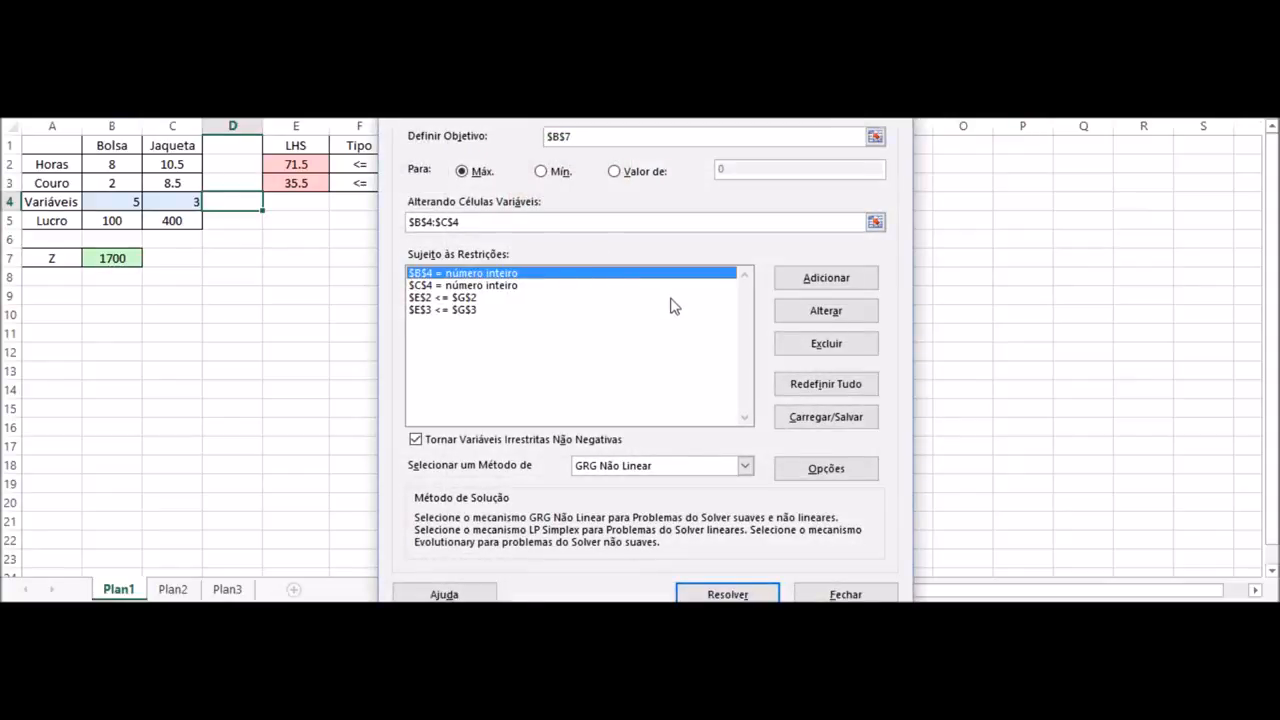
pyautogui.click(826, 347)
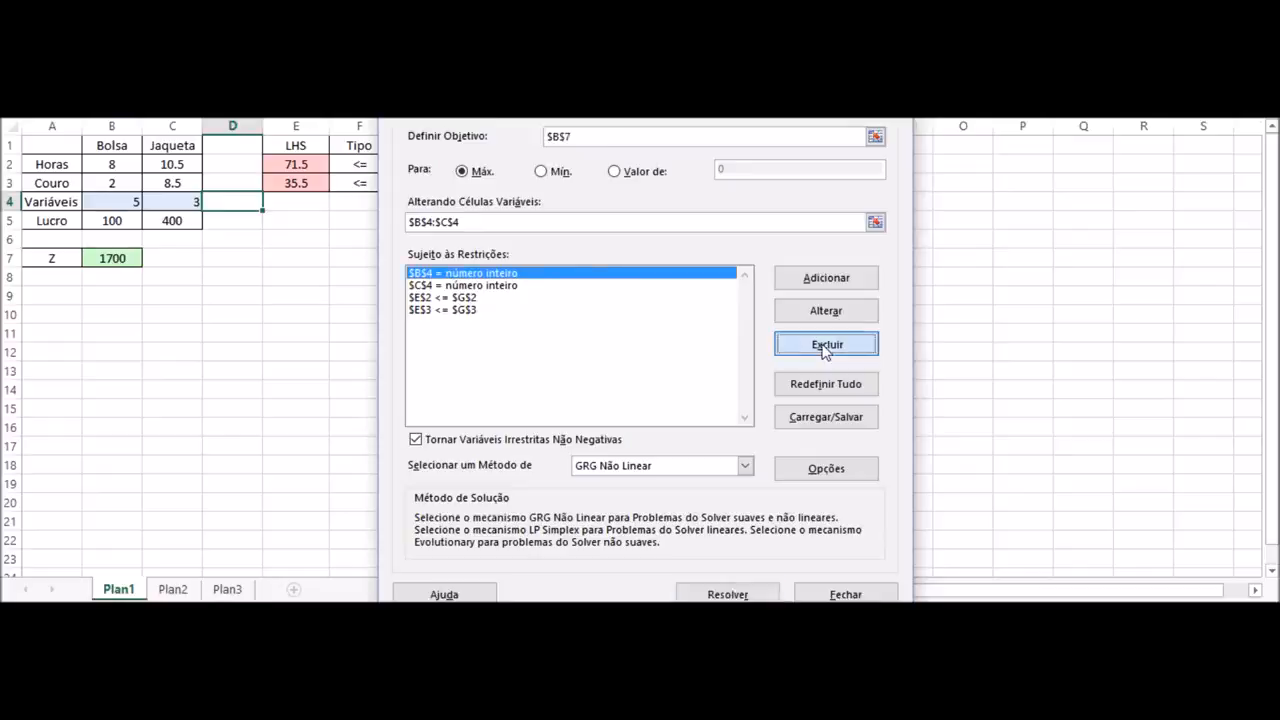
pyautogui.click(600, 277)
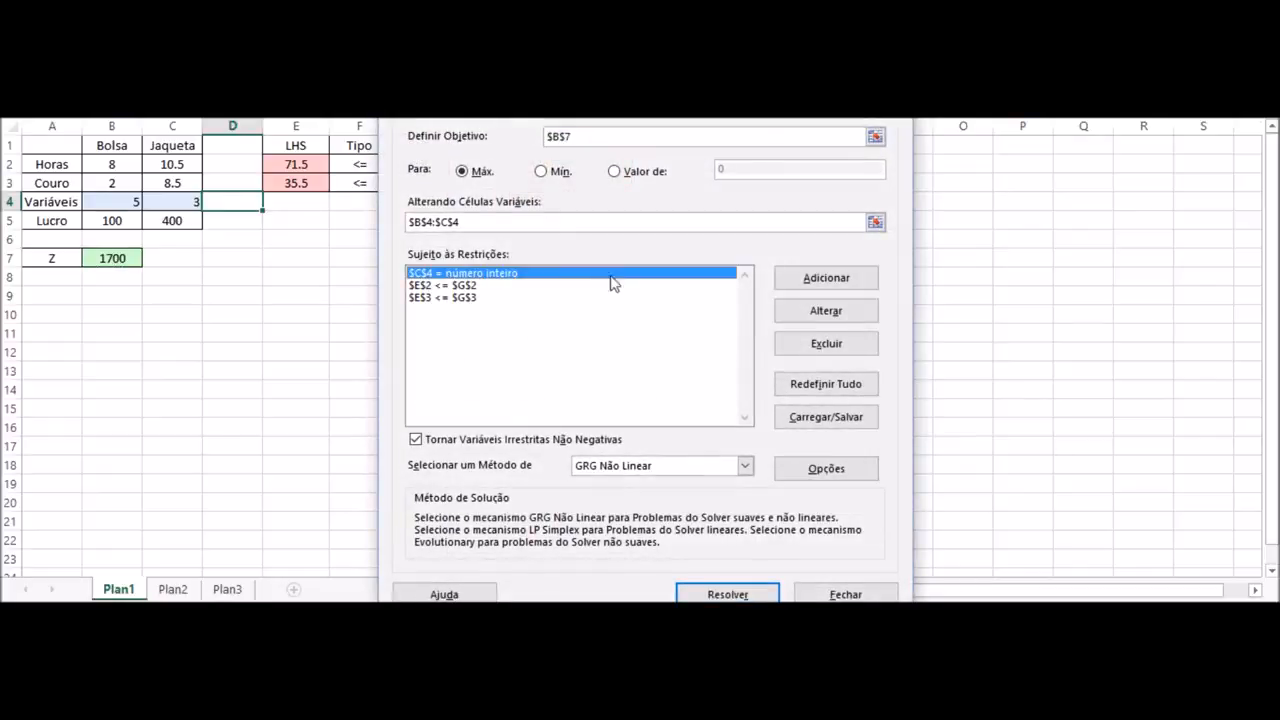
pyautogui.click(824, 345)
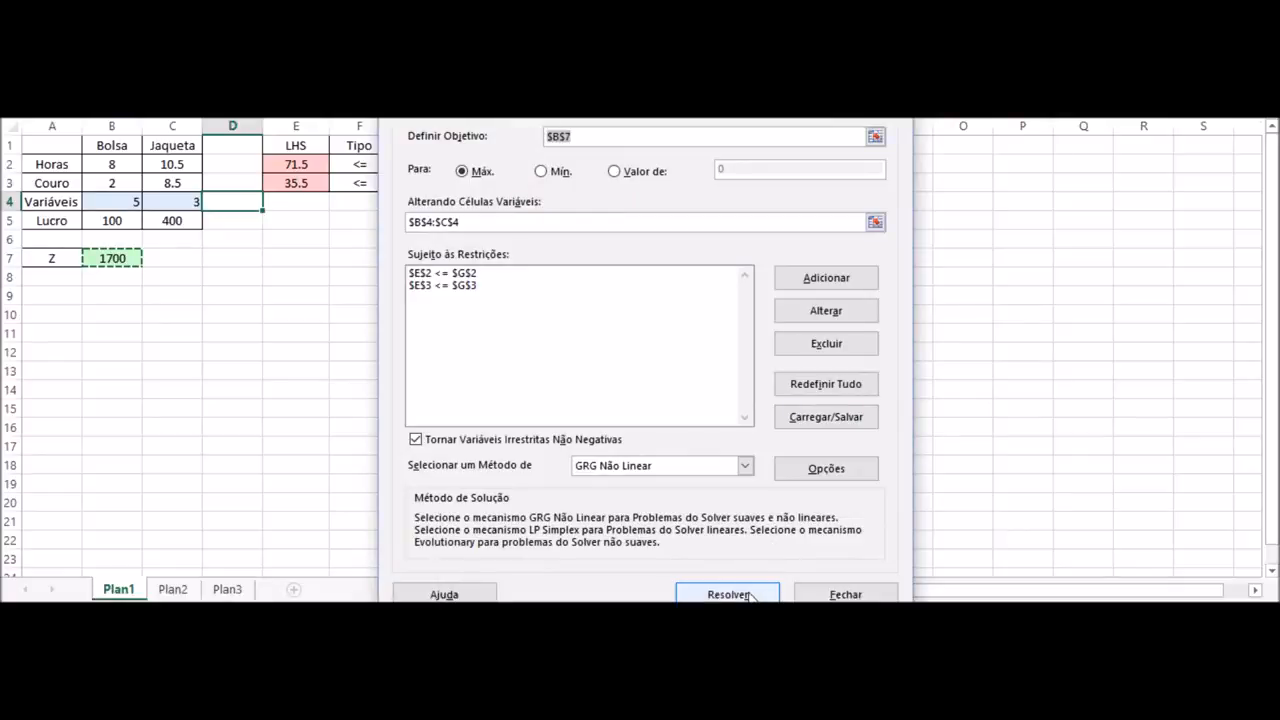
pyautogui.click(752, 596)
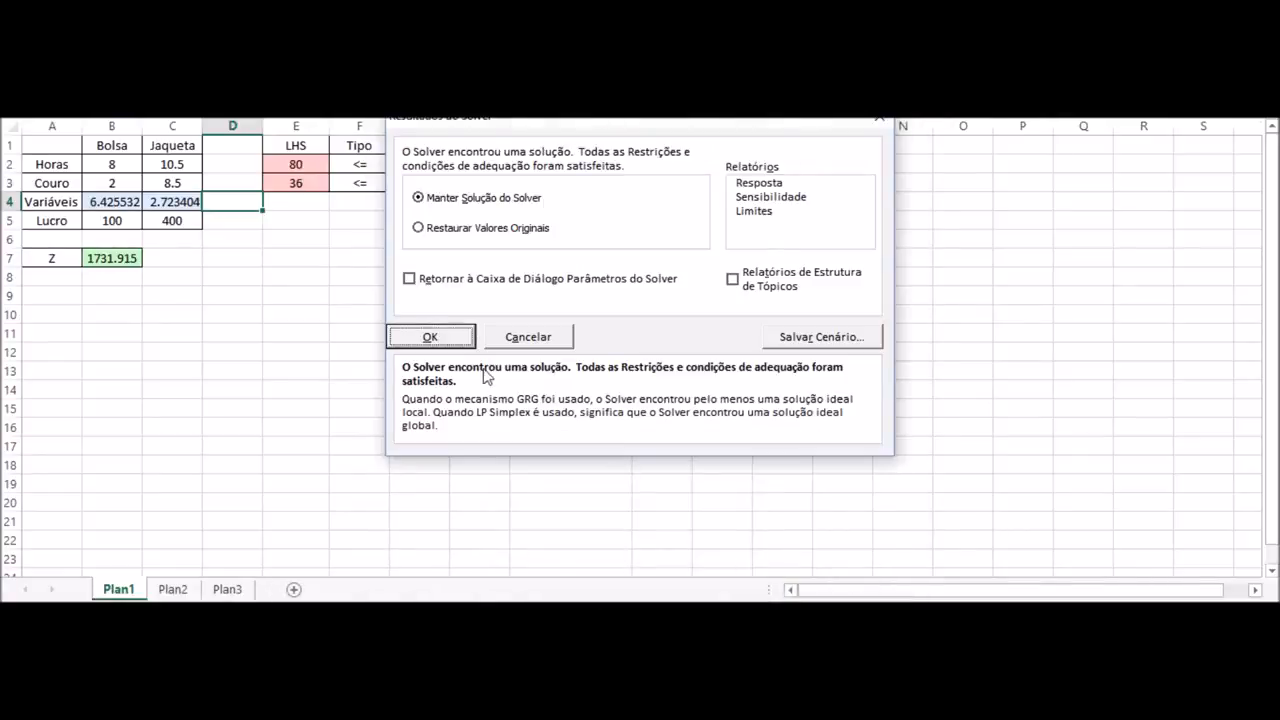
pyautogui.click(440, 340)
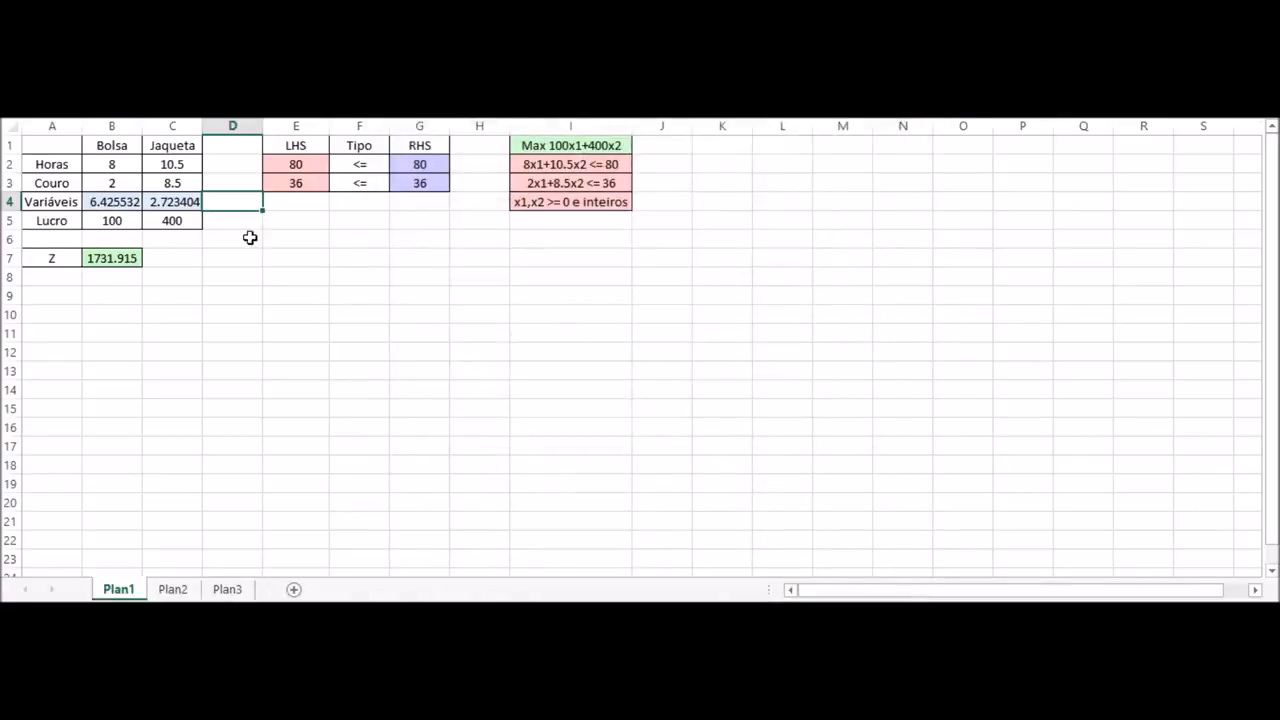
# Examine the relaxed solution's bag and jacket quantities and compare the LHS values with the RHS limits.
pyautogui.moveTo(128, 204); pyautogui.dragTo(175, 206)
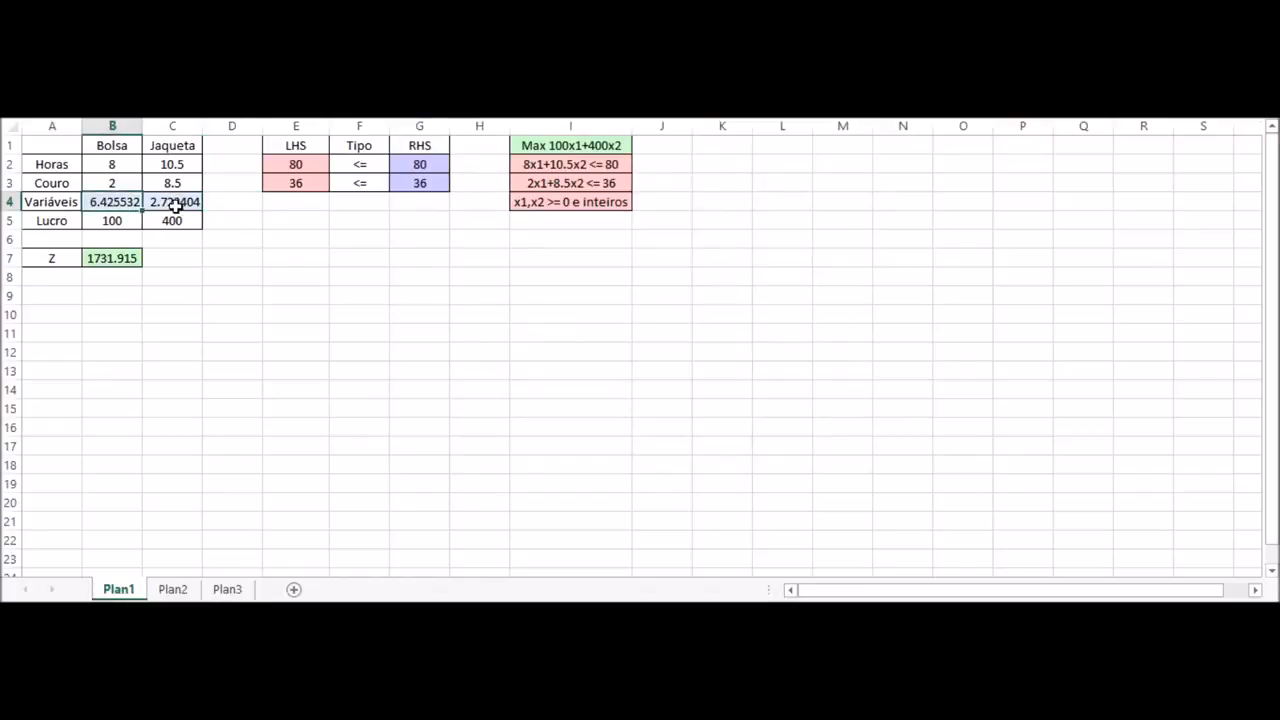
pyautogui.click(177, 209)
pyautogui.click(117, 209)
pyautogui.click(176, 208)
pyautogui.click(254, 260)
pyautogui.click(171, 209)
pyautogui.click(285, 205)
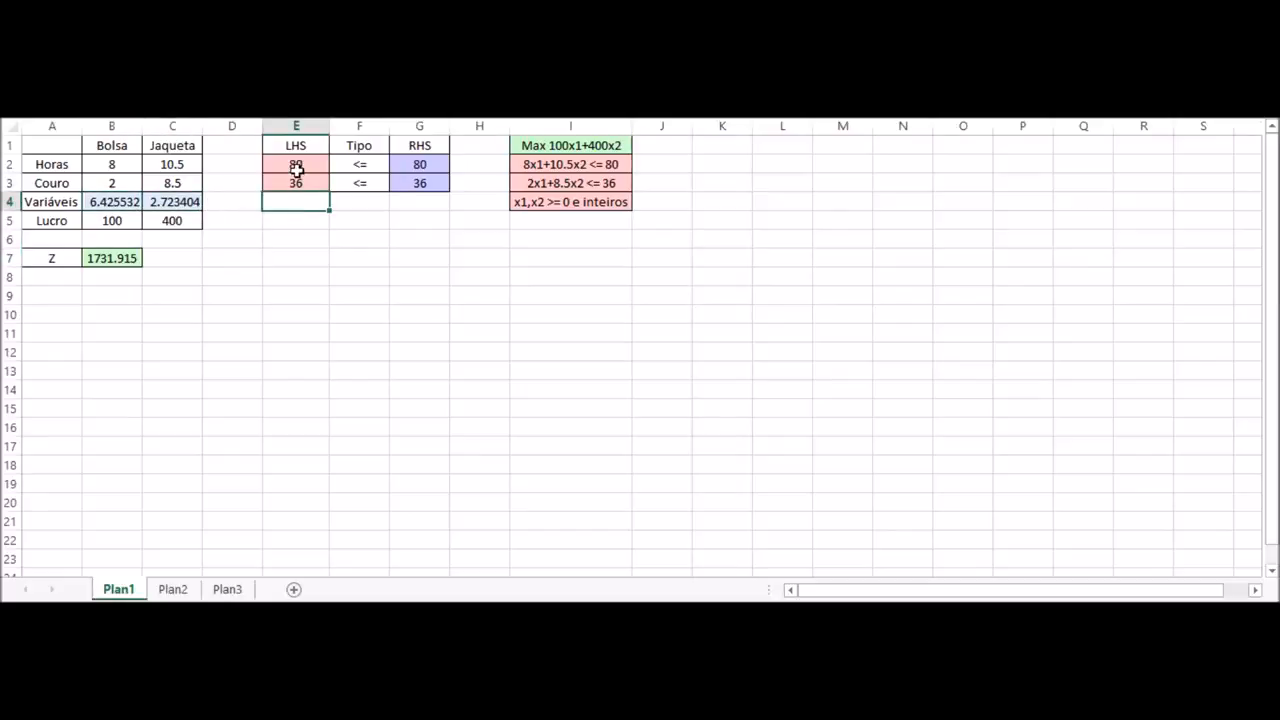
pyautogui.click(295, 164)
pyautogui.moveTo(421, 164); pyautogui.dragTo(421, 180)
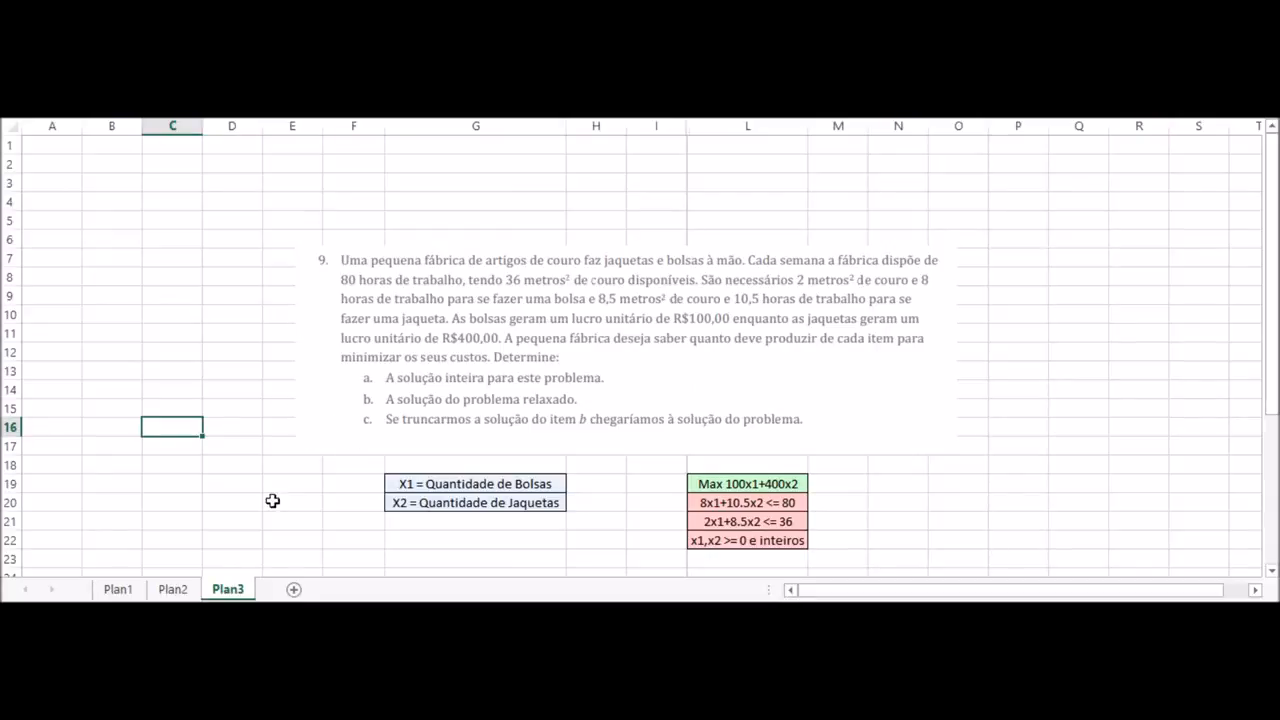
# Switch to Plan2 and check the relaxed bag and jacket quantities in B4 and C4.
pyautogui.click(173, 589)
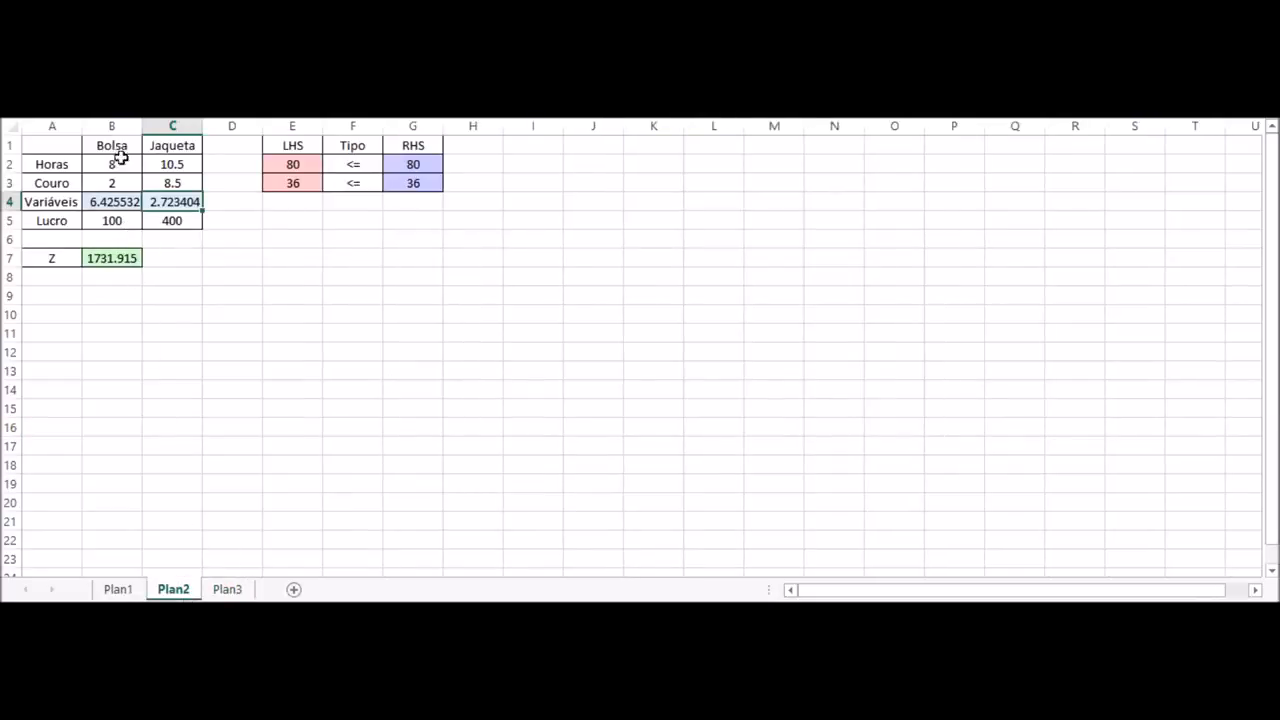
pyautogui.click(117, 204)
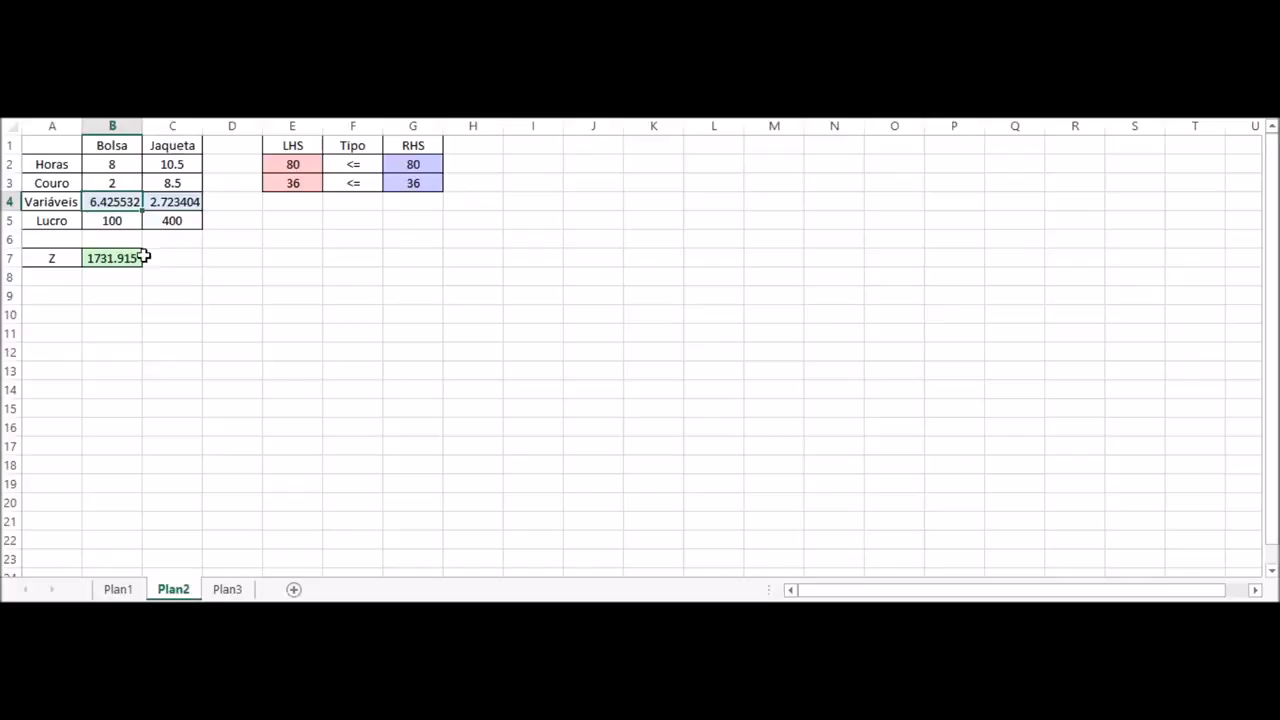
pyautogui.click(173, 204)
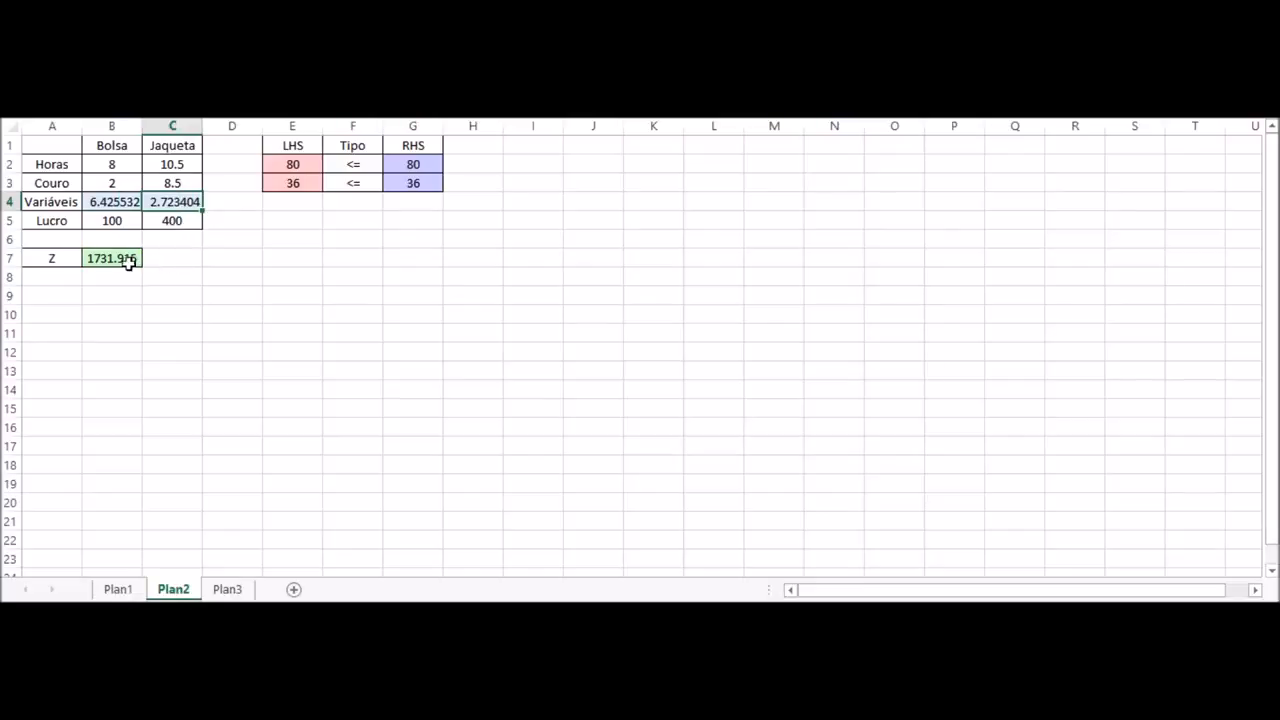